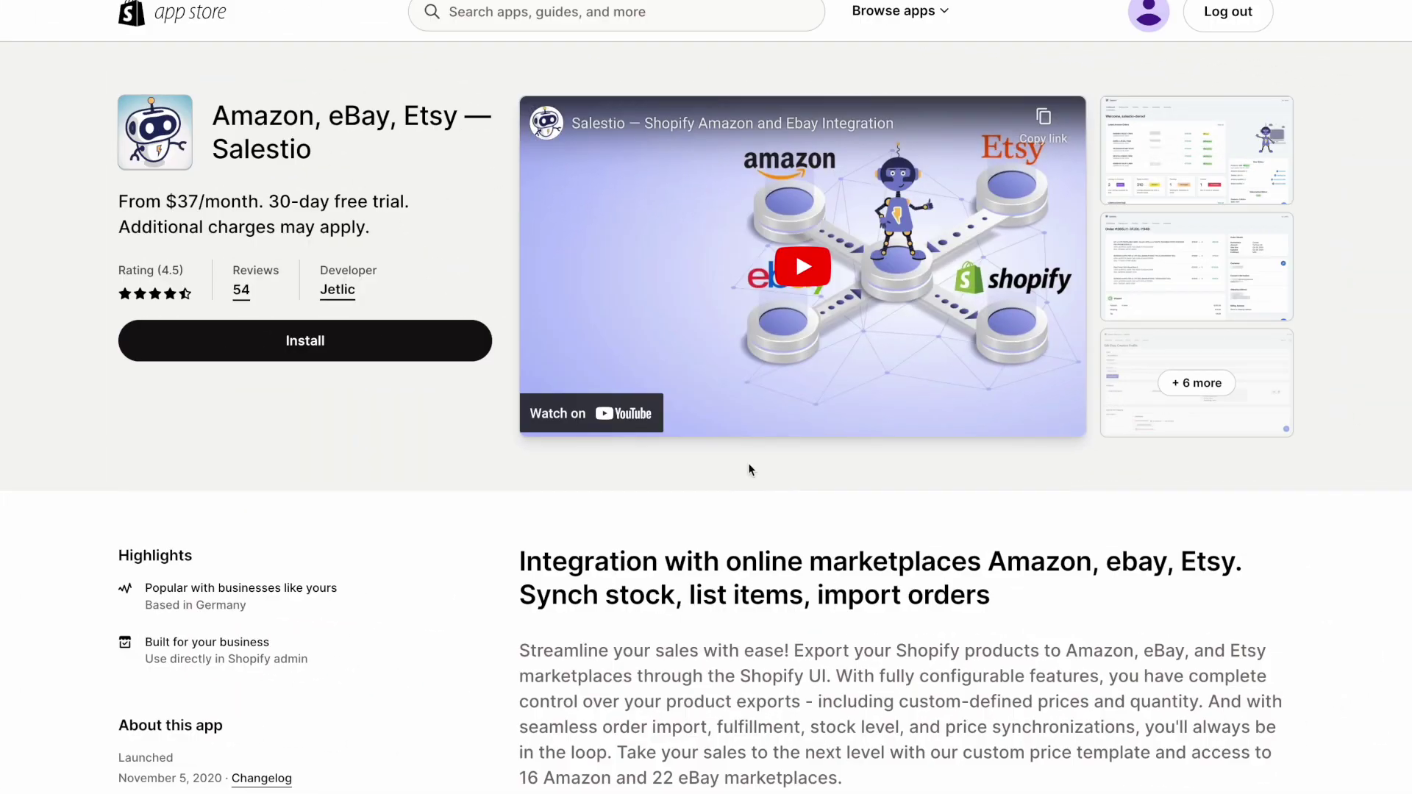
scroll(748, 469, "down", 3)
scroll(747, 470, "down", 5)
scroll(748, 468, "down", 4)
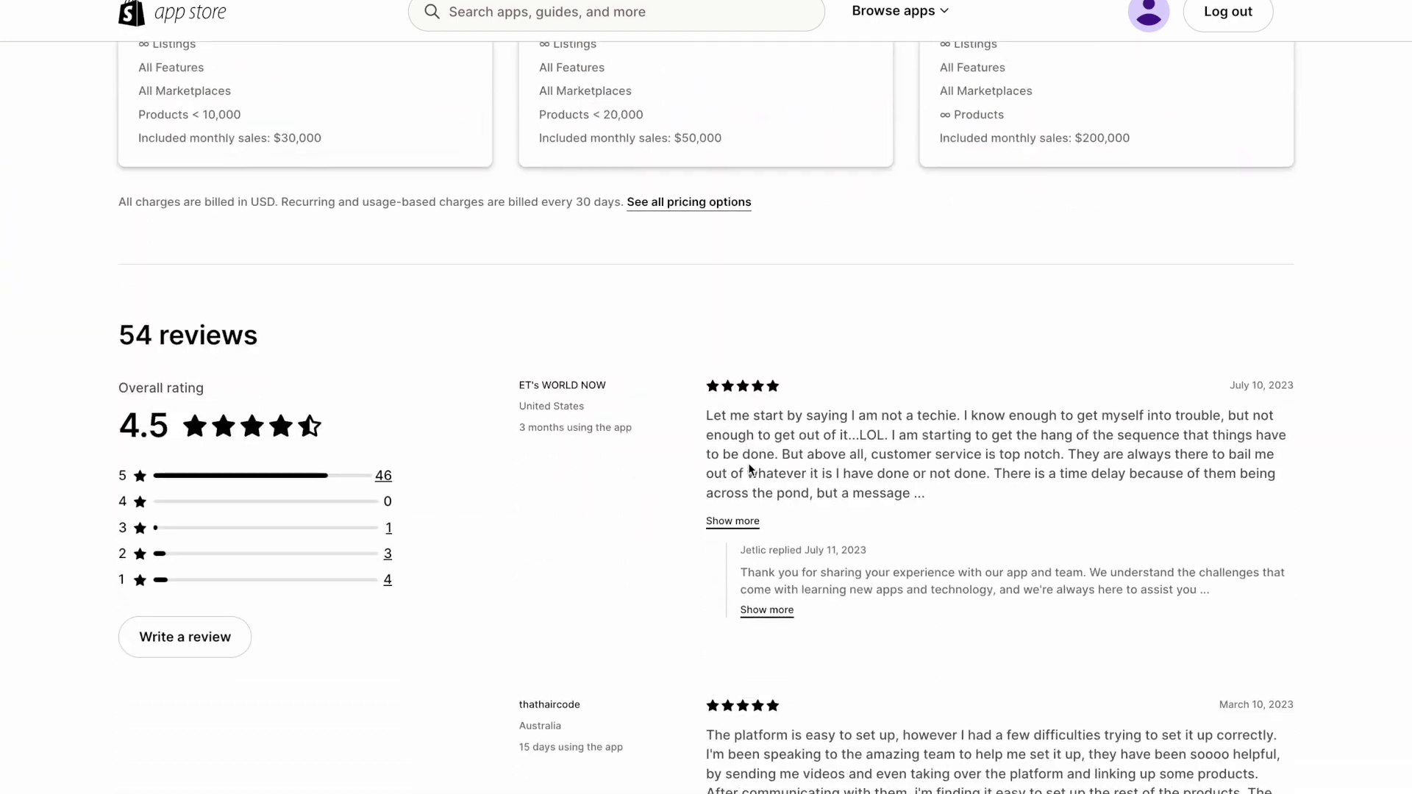
scroll(749, 469, "down", 4)
scroll(747, 469, "down", 4)
scroll(748, 469, "down", 5)
scroll(748, 468, "down", 2)
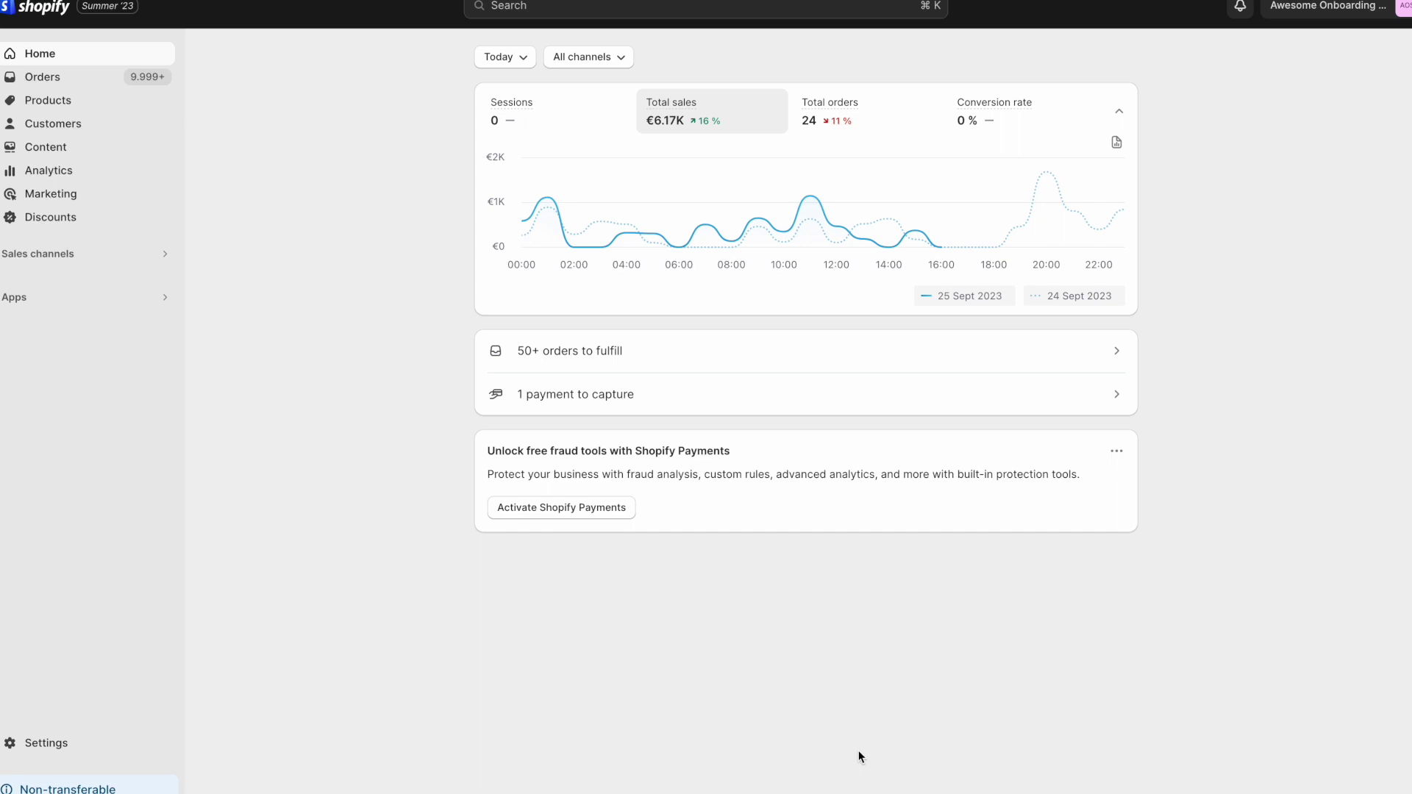
View the store's Products list in Shopify admin
left_click(84, 101)
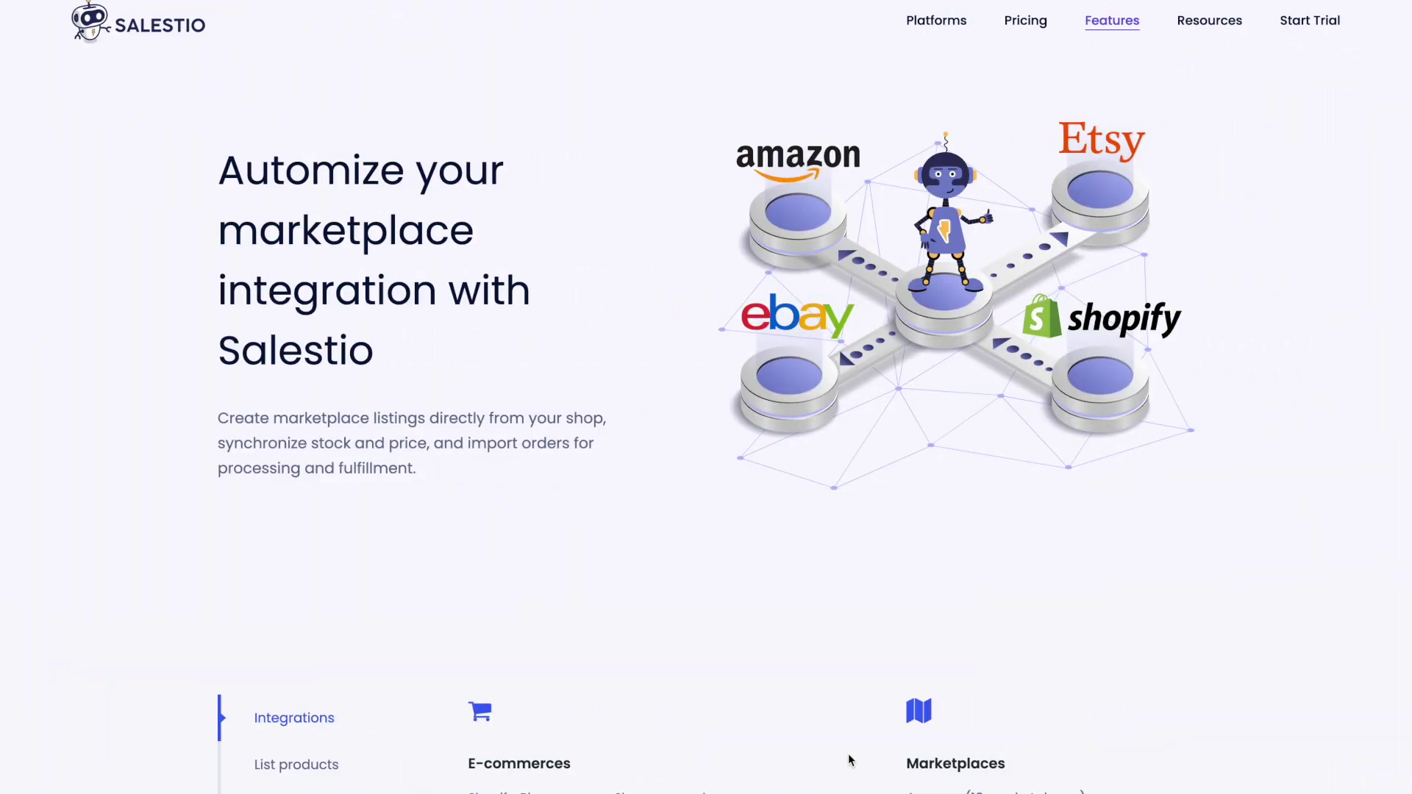
scroll(654, 611, "down", 5)
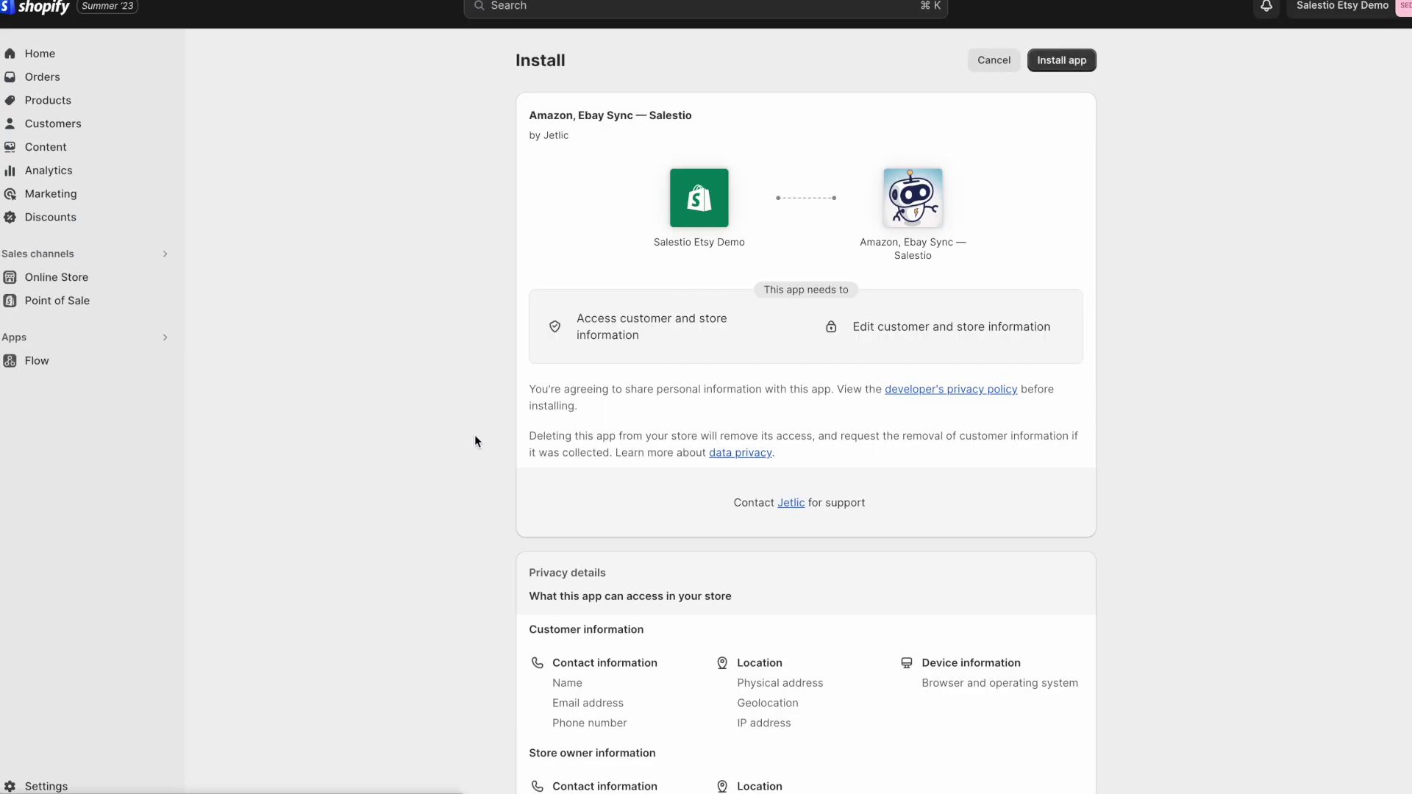
scroll(478, 450, "down", 4)
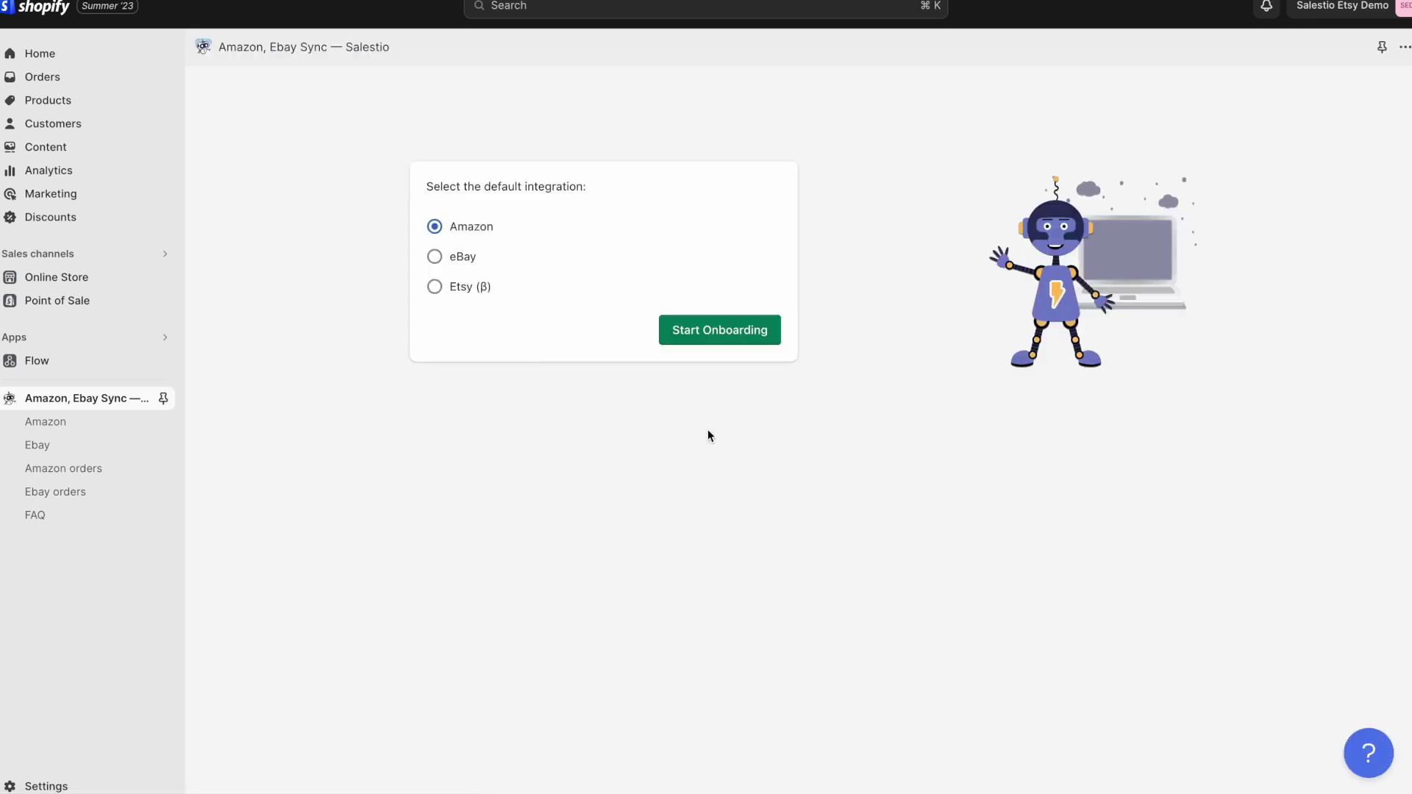
Choose Etsy (β) as the default integration and start onboarding
left_click(476, 290)
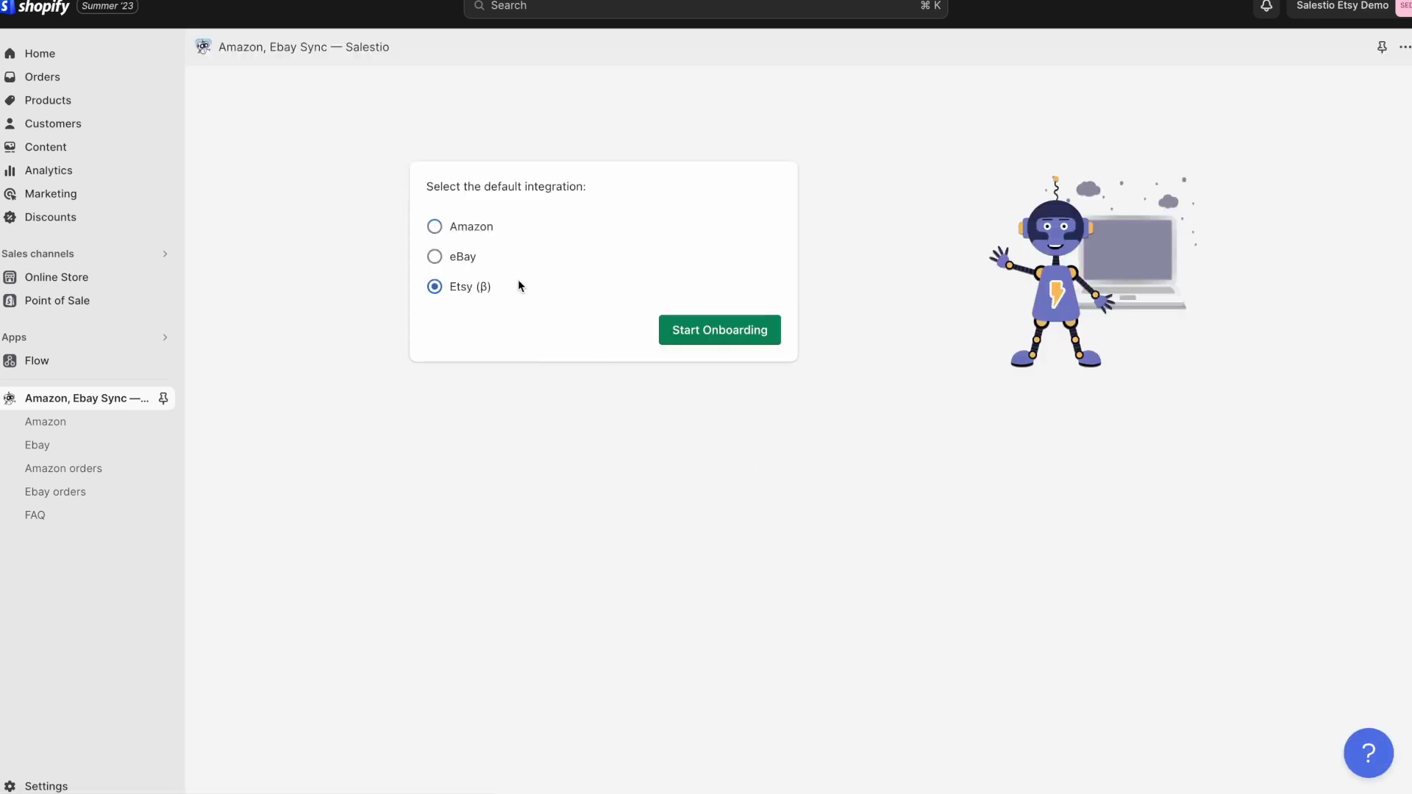
left_click(701, 333)
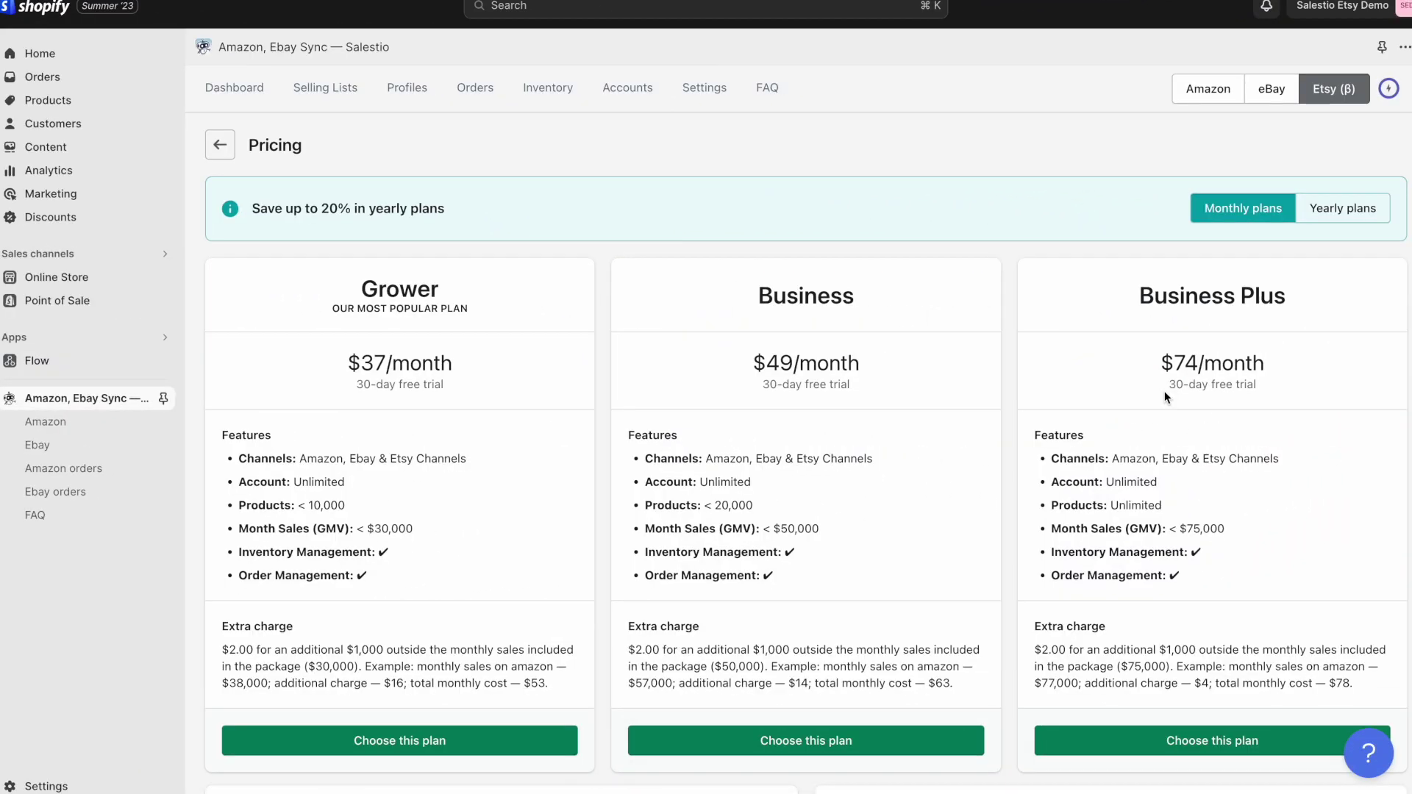
scroll(1165, 397, "down", 1)
Show the yearly plan prices, then go to the Etsy Inventory page
left_click(1322, 165)
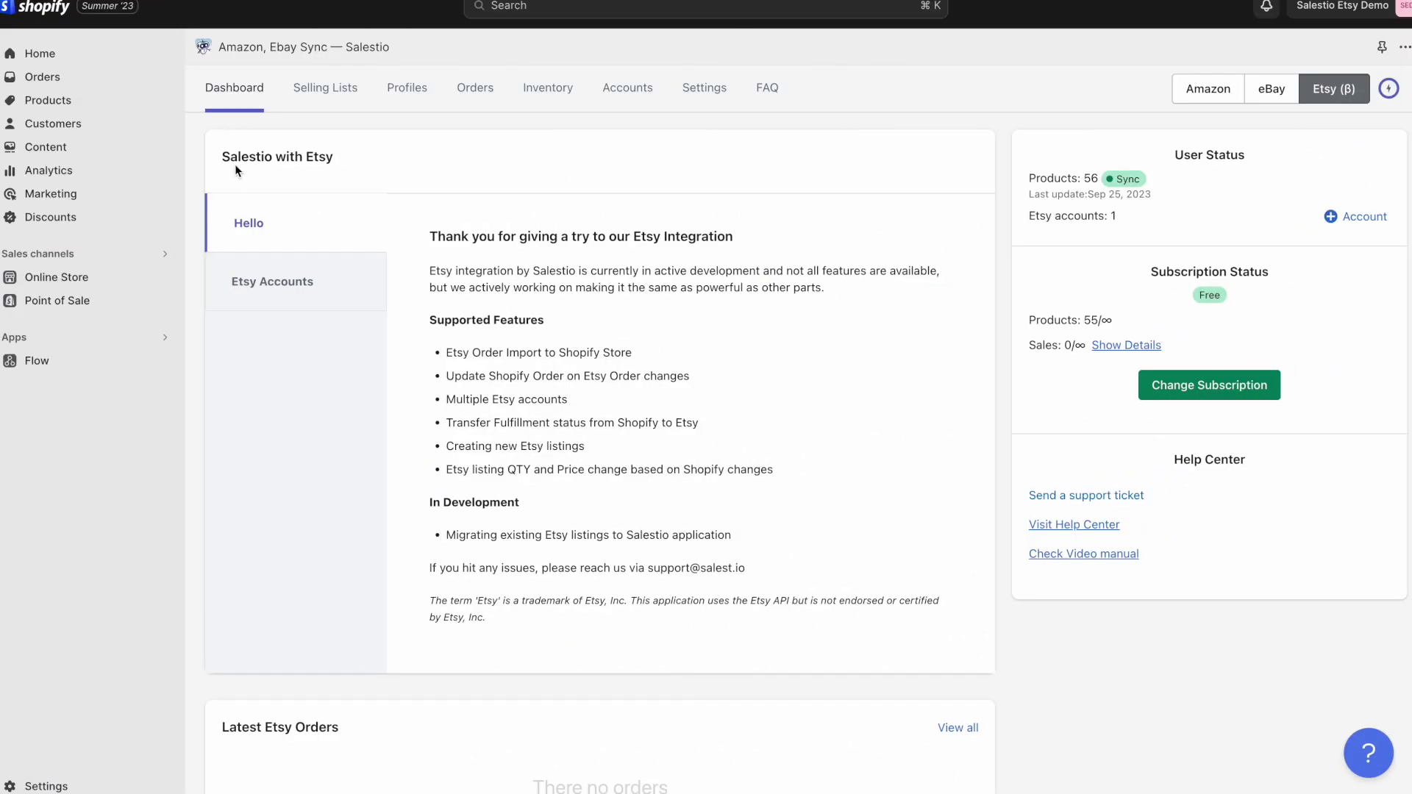
left_click(540, 102)
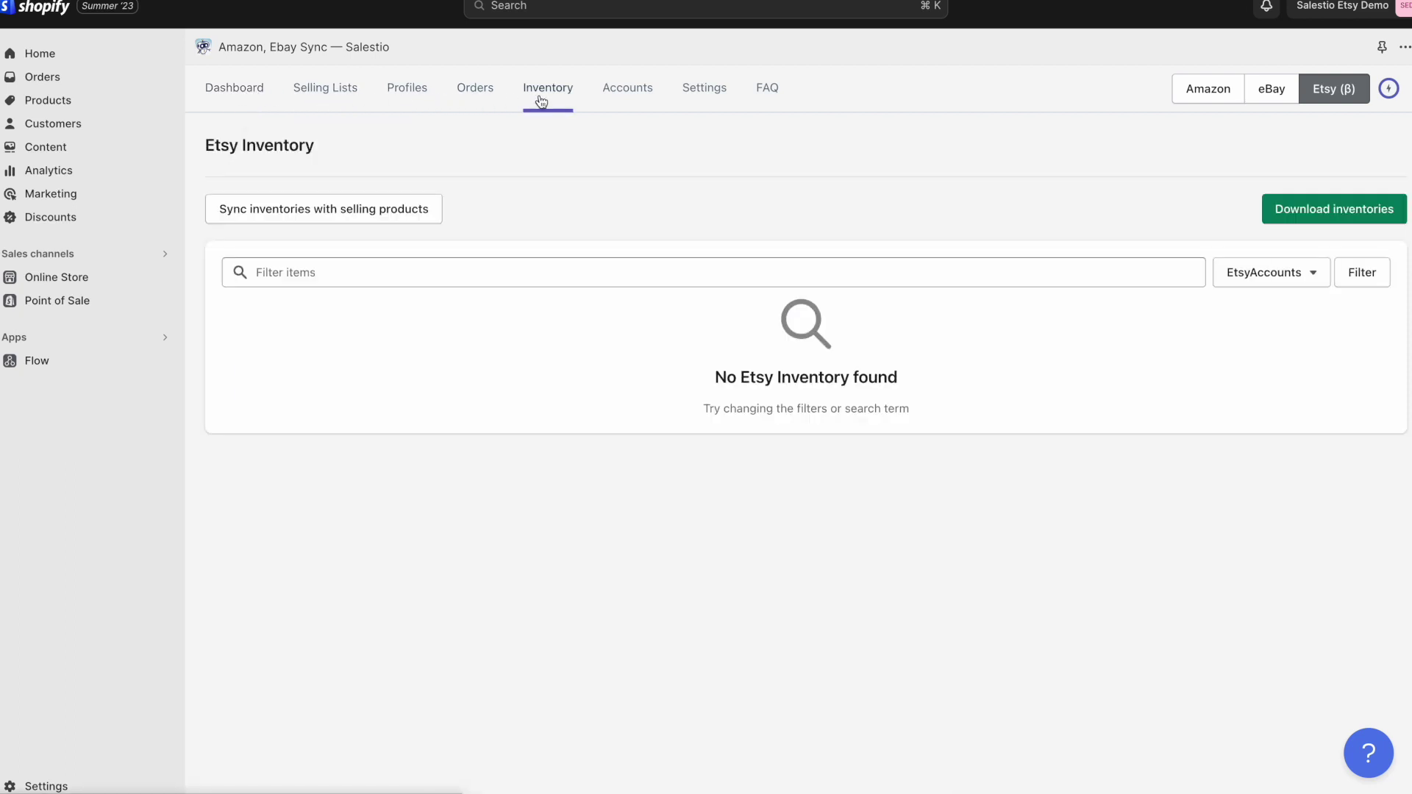
Download the Etsy inventory for the Salestio Etsy account
left_click(1306, 215)
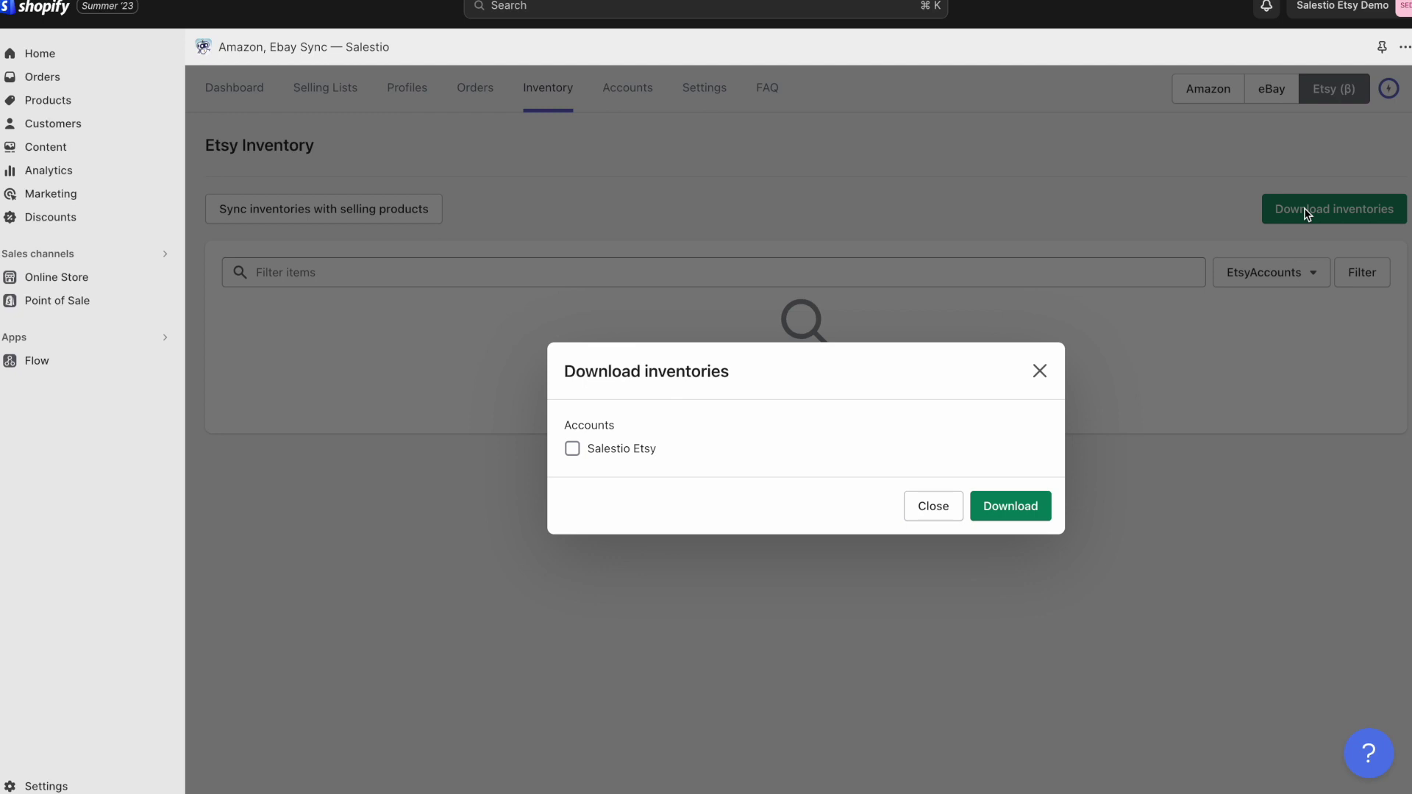
left_click(625, 457)
left_click(1014, 508)
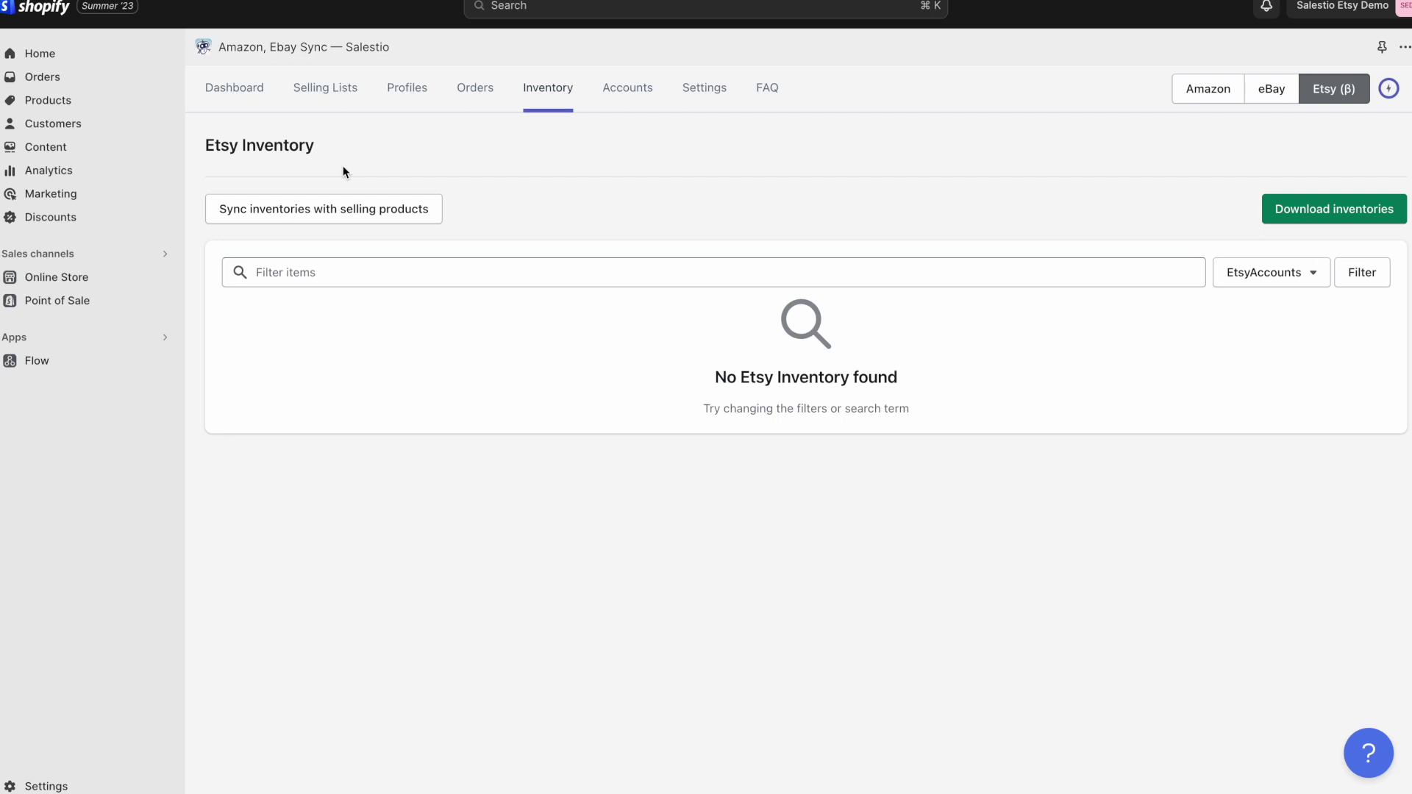
Go to Etsy Selling Lists and begin adding a new selling list
left_click(324, 105)
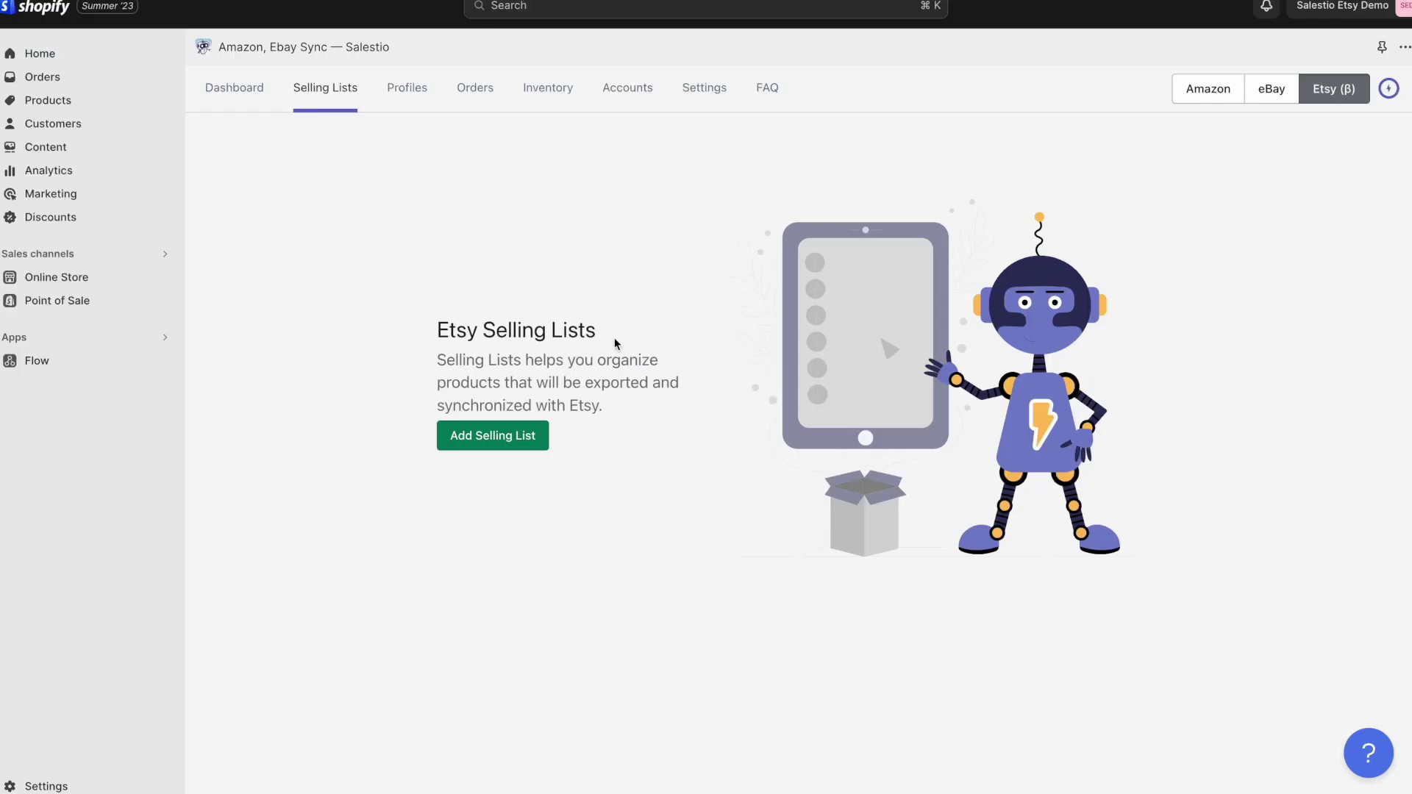
left_click(488, 437)
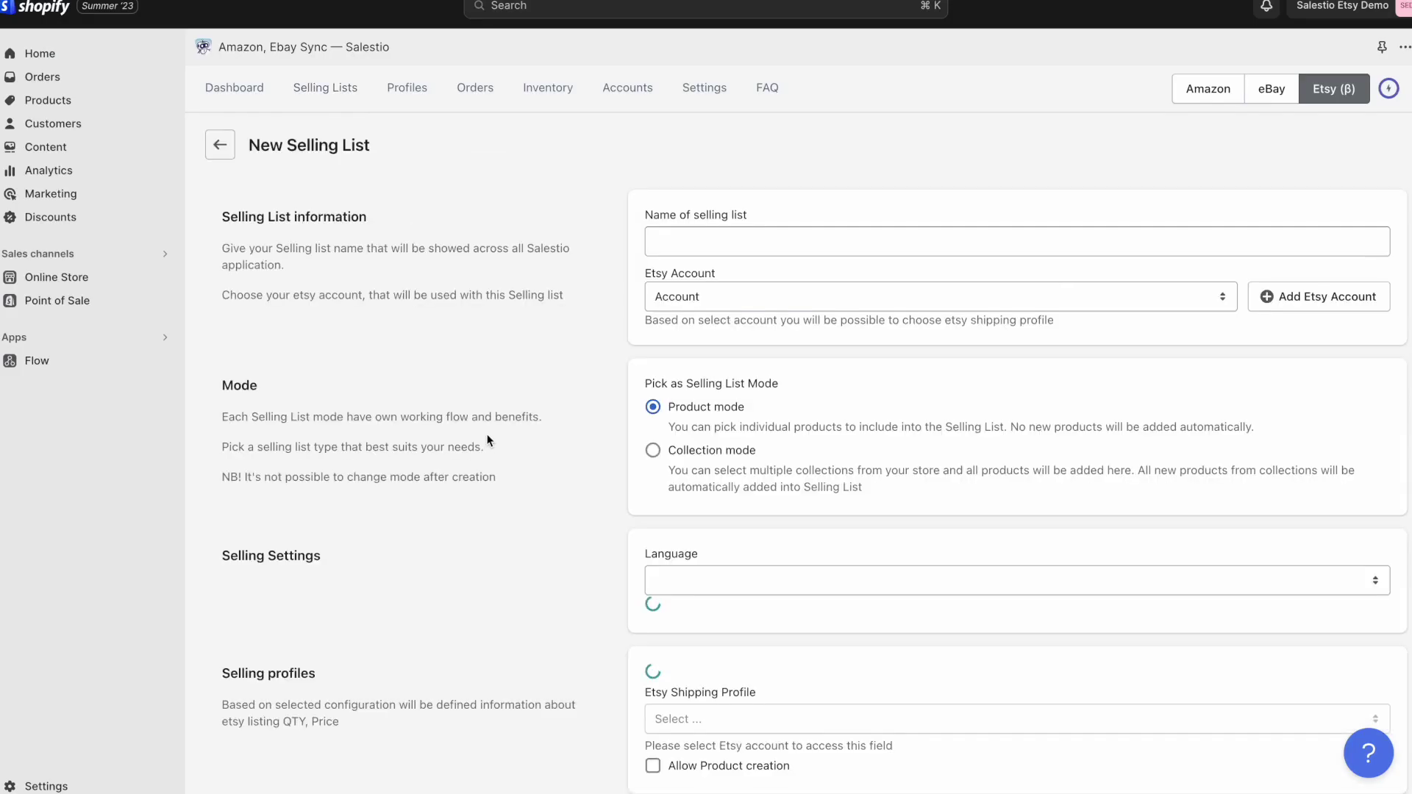
Name the list Etsy Migration and link it to the Salestio Etsy account
left_click(697, 249)
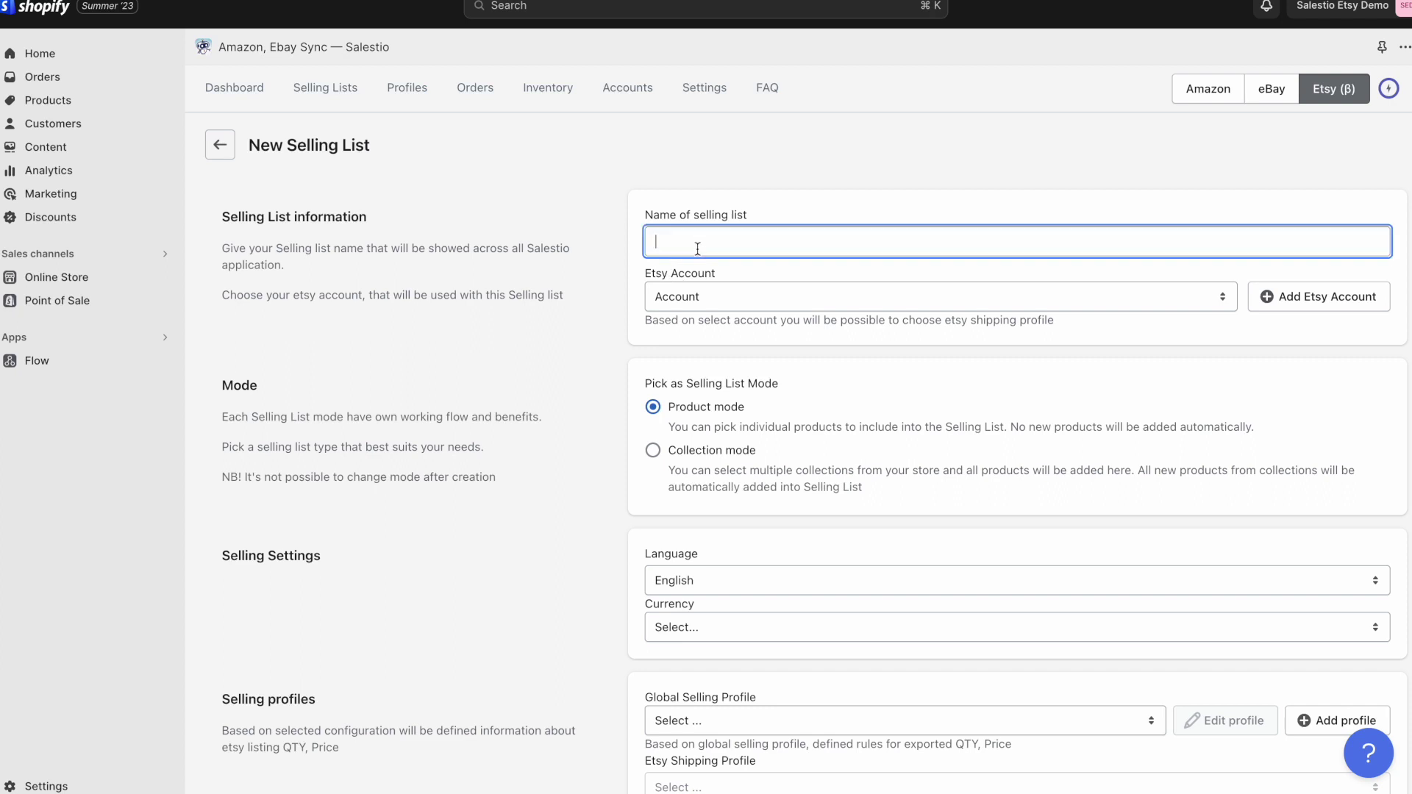
type("Etsy Migration")
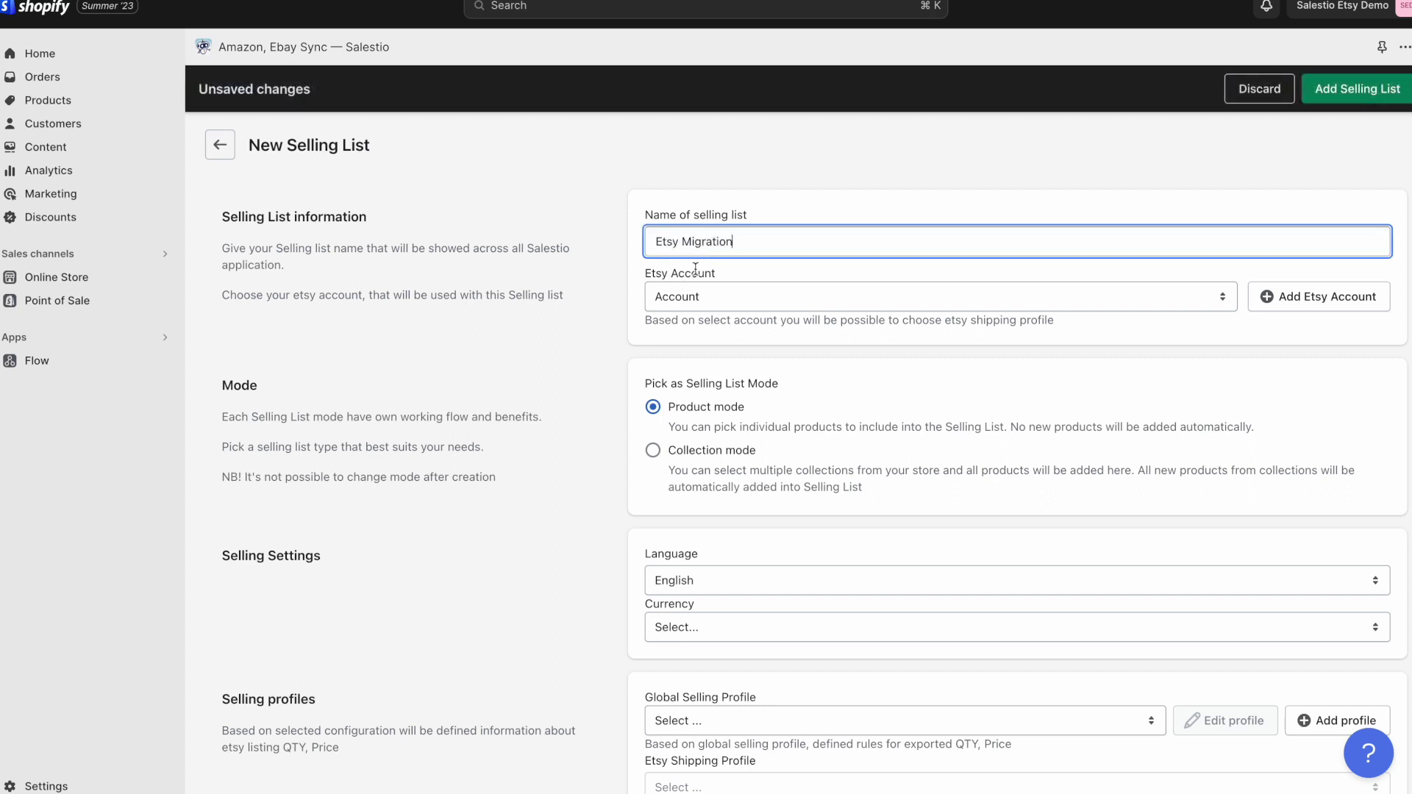
left_click(693, 296)
left_click(696, 312)
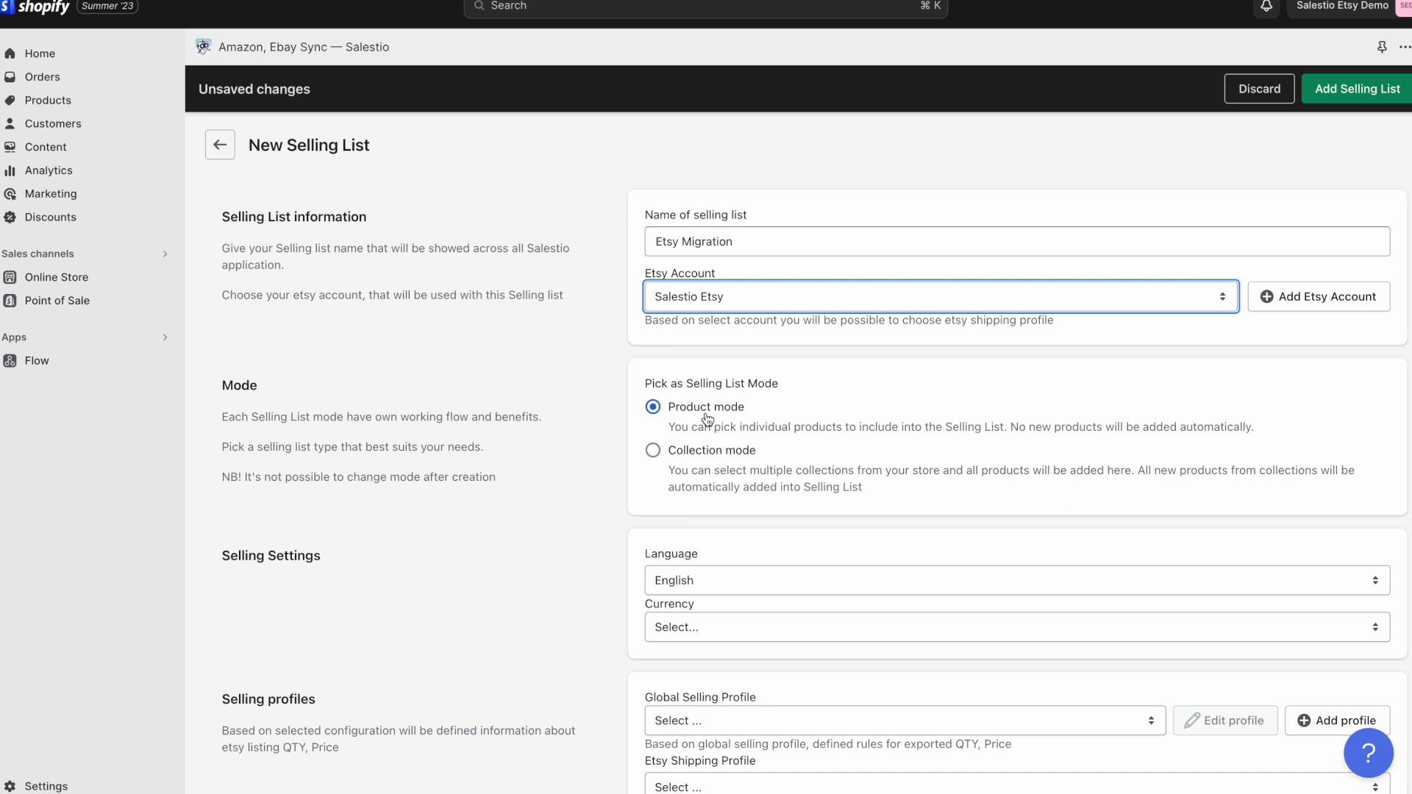
Try collection mode and the Home page collection, then revert to product mode
left_click(692, 455)
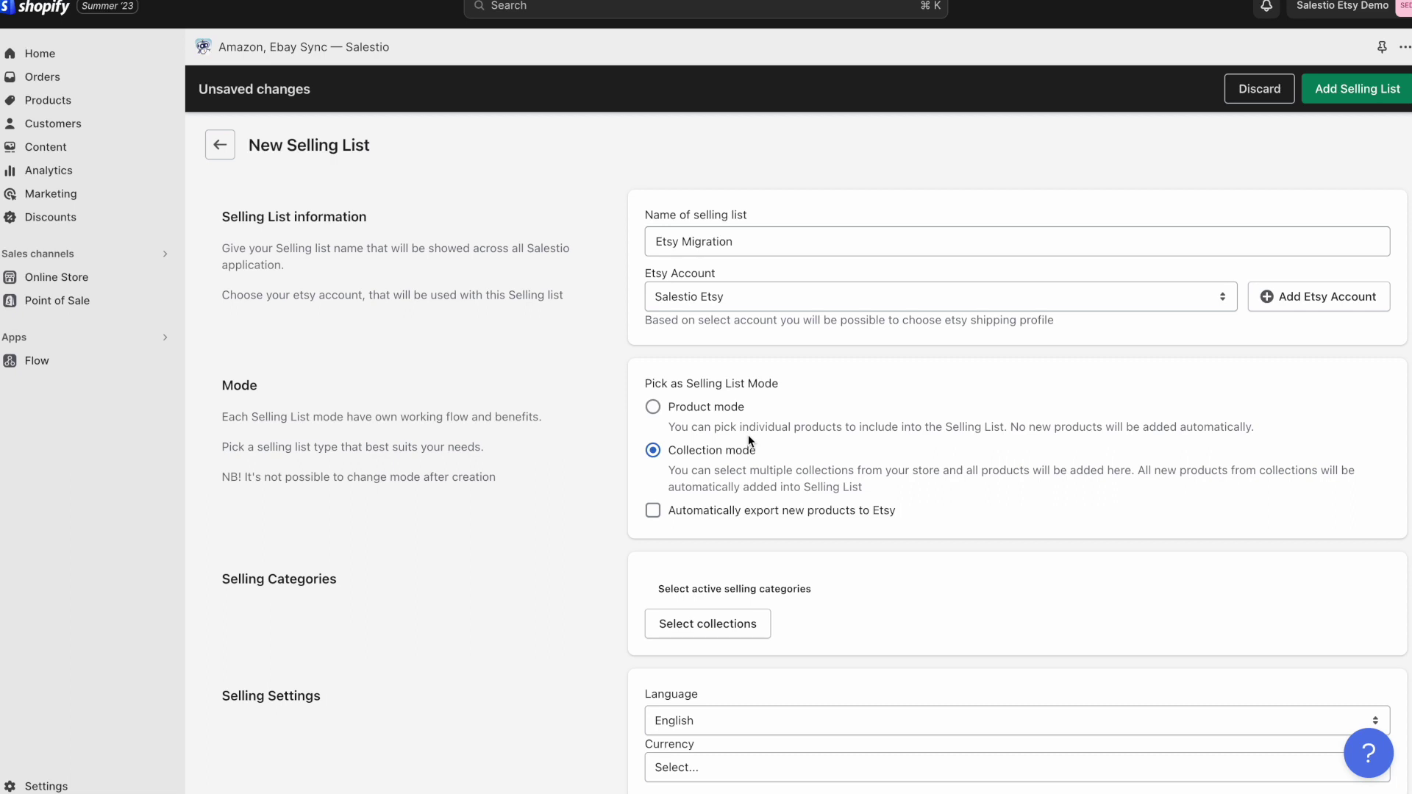
left_click(741, 623)
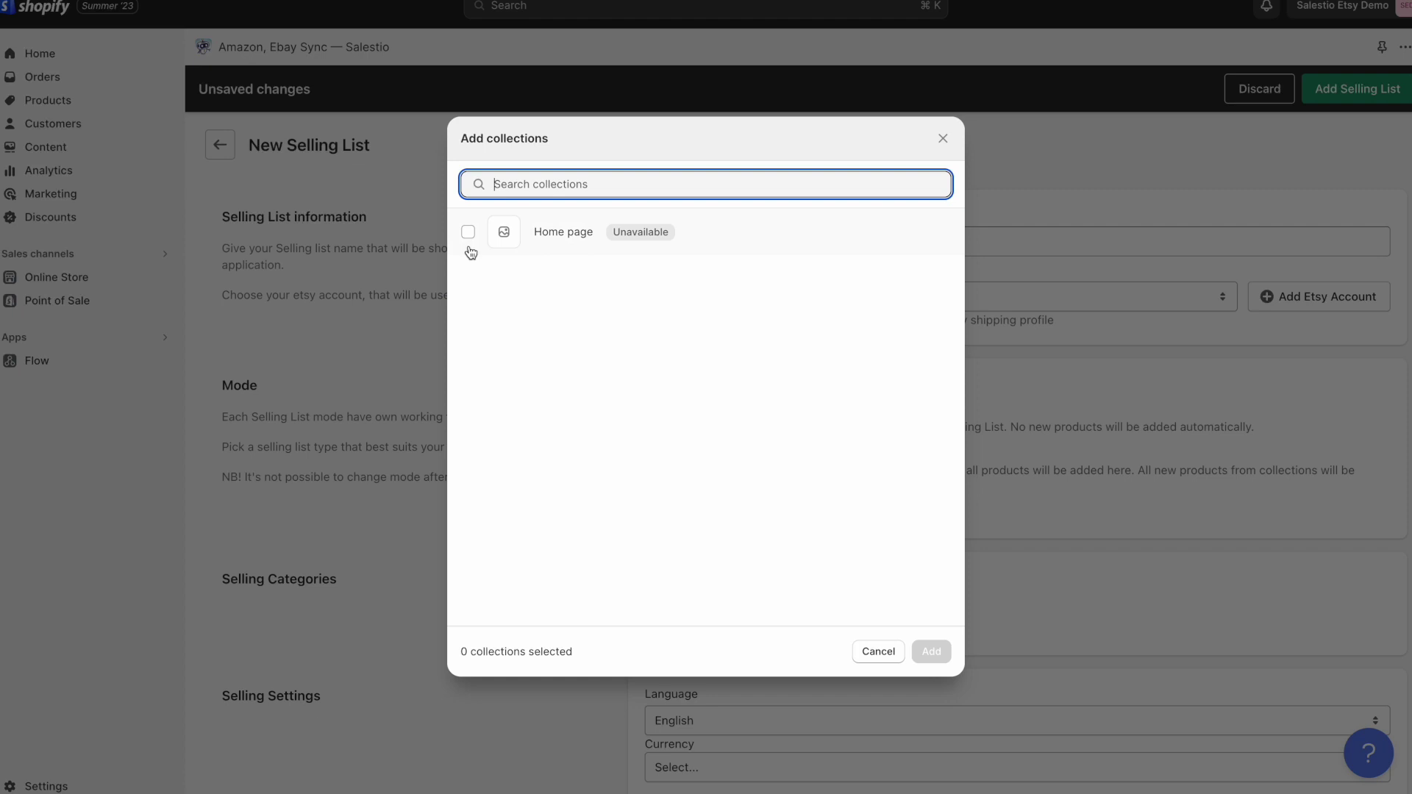
left_click(469, 232)
left_click(469, 232)
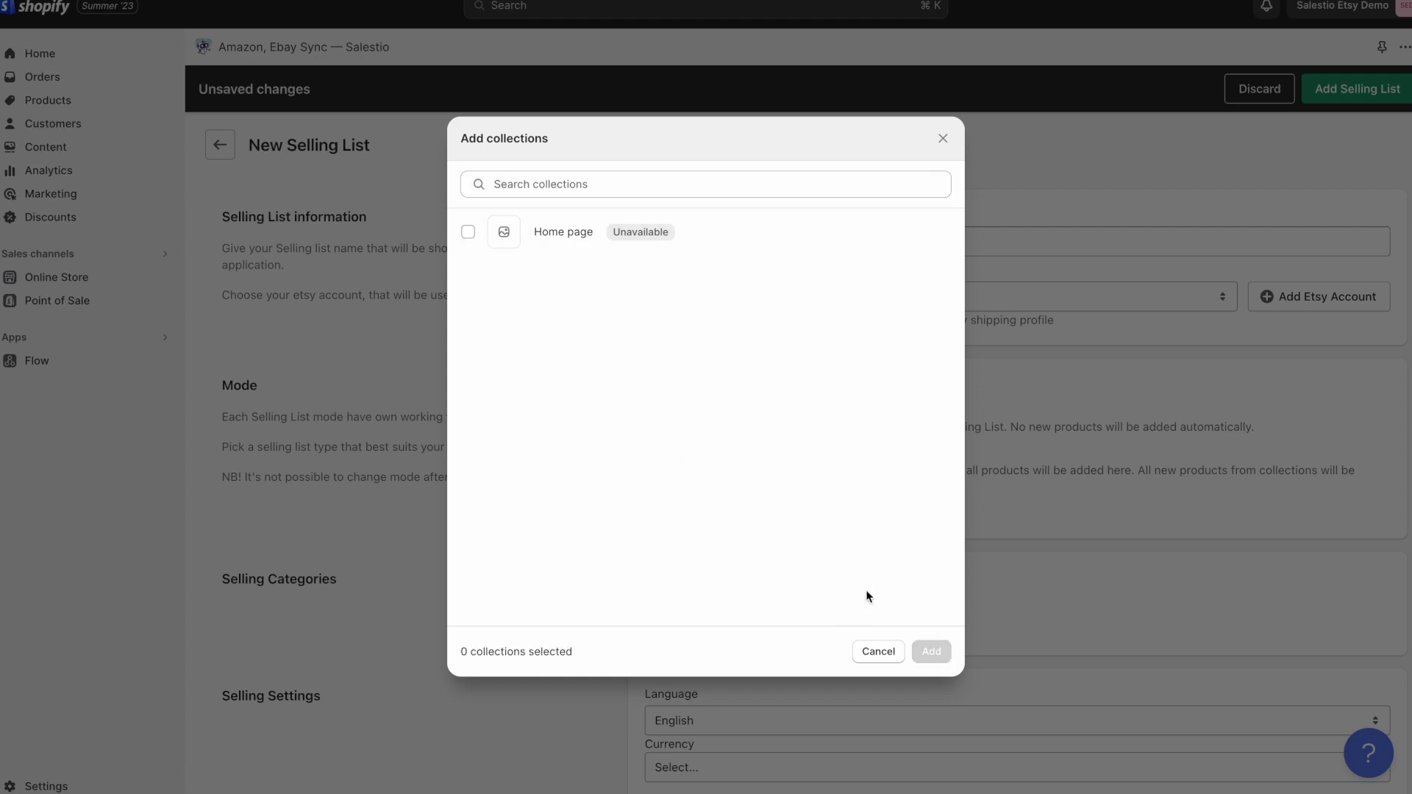
left_click(944, 139)
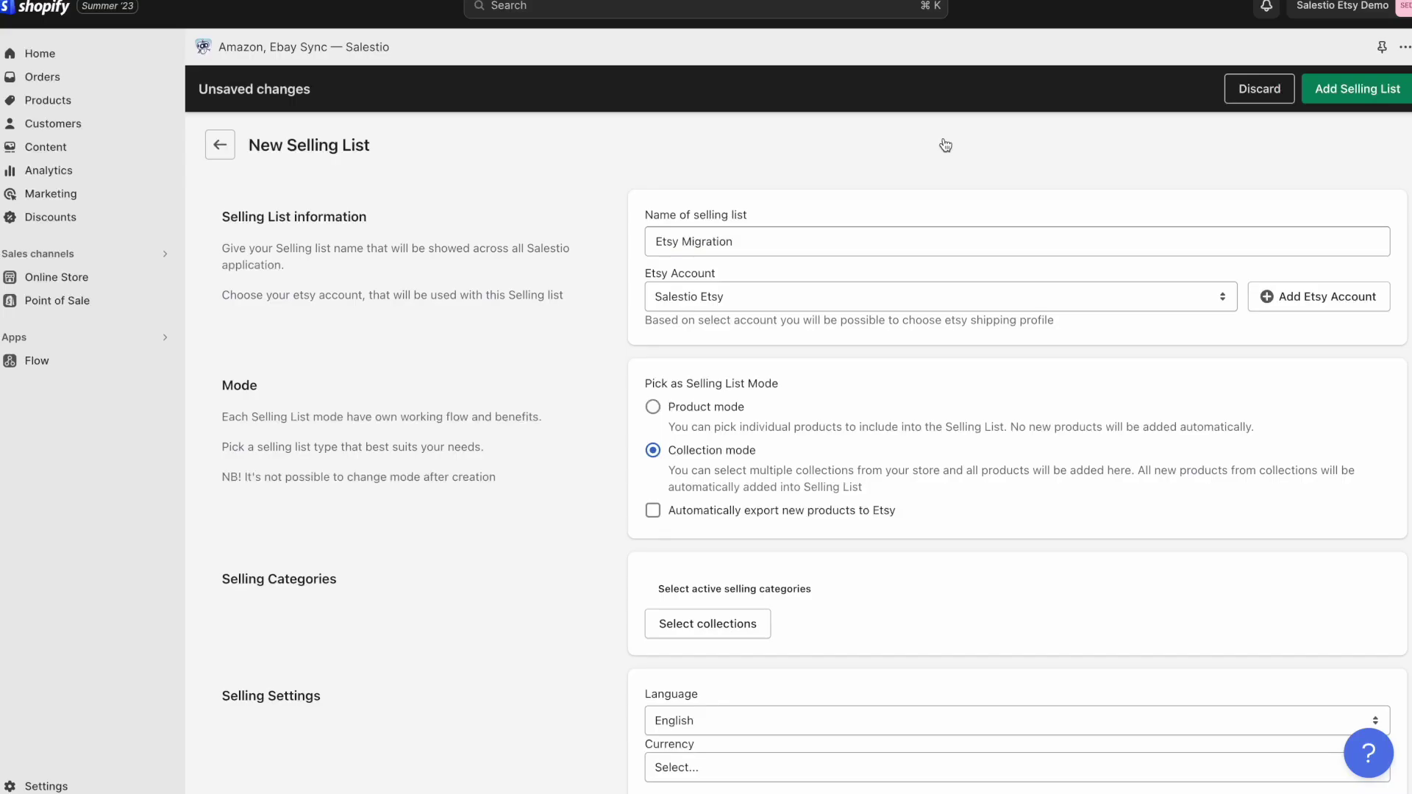
left_click(720, 407)
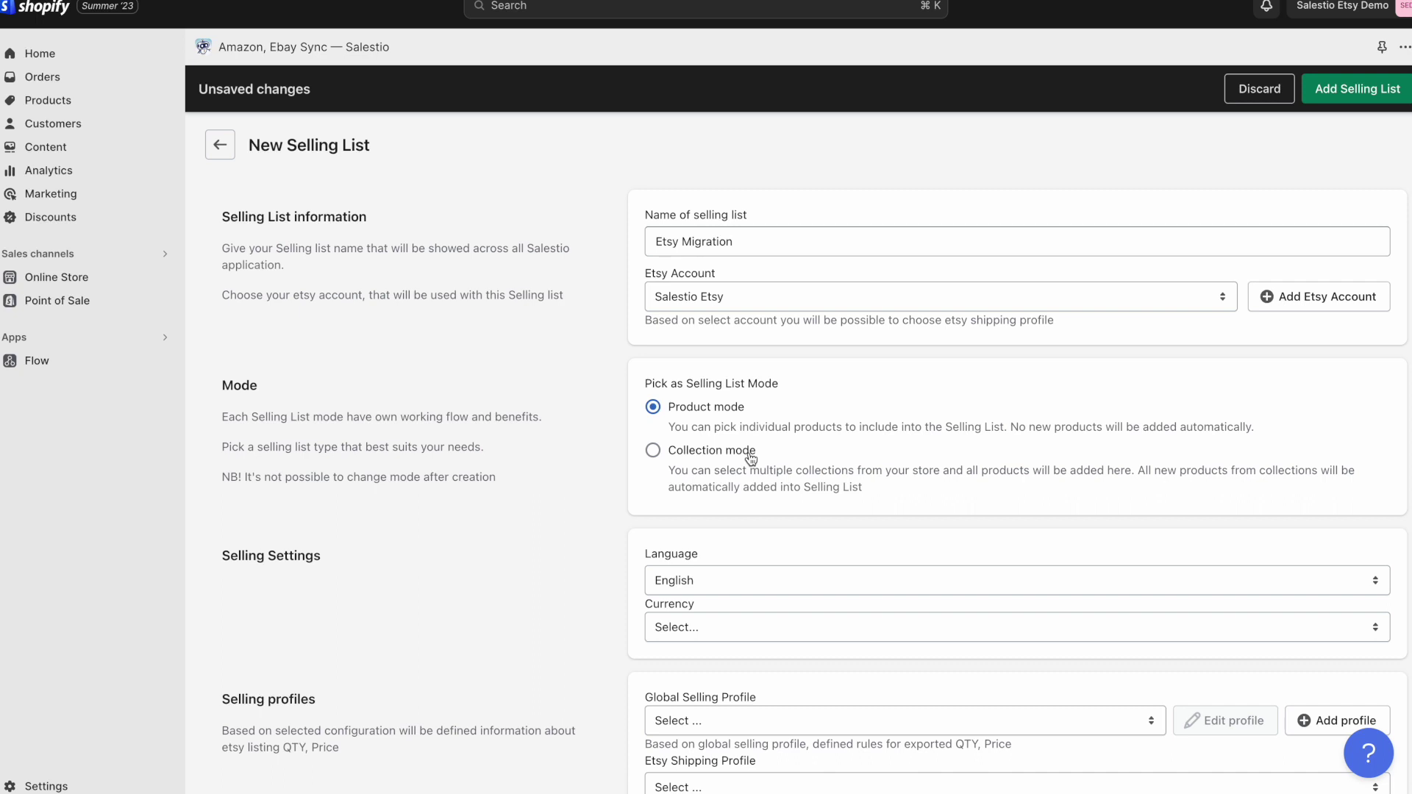
scroll(763, 491, "down", 2)
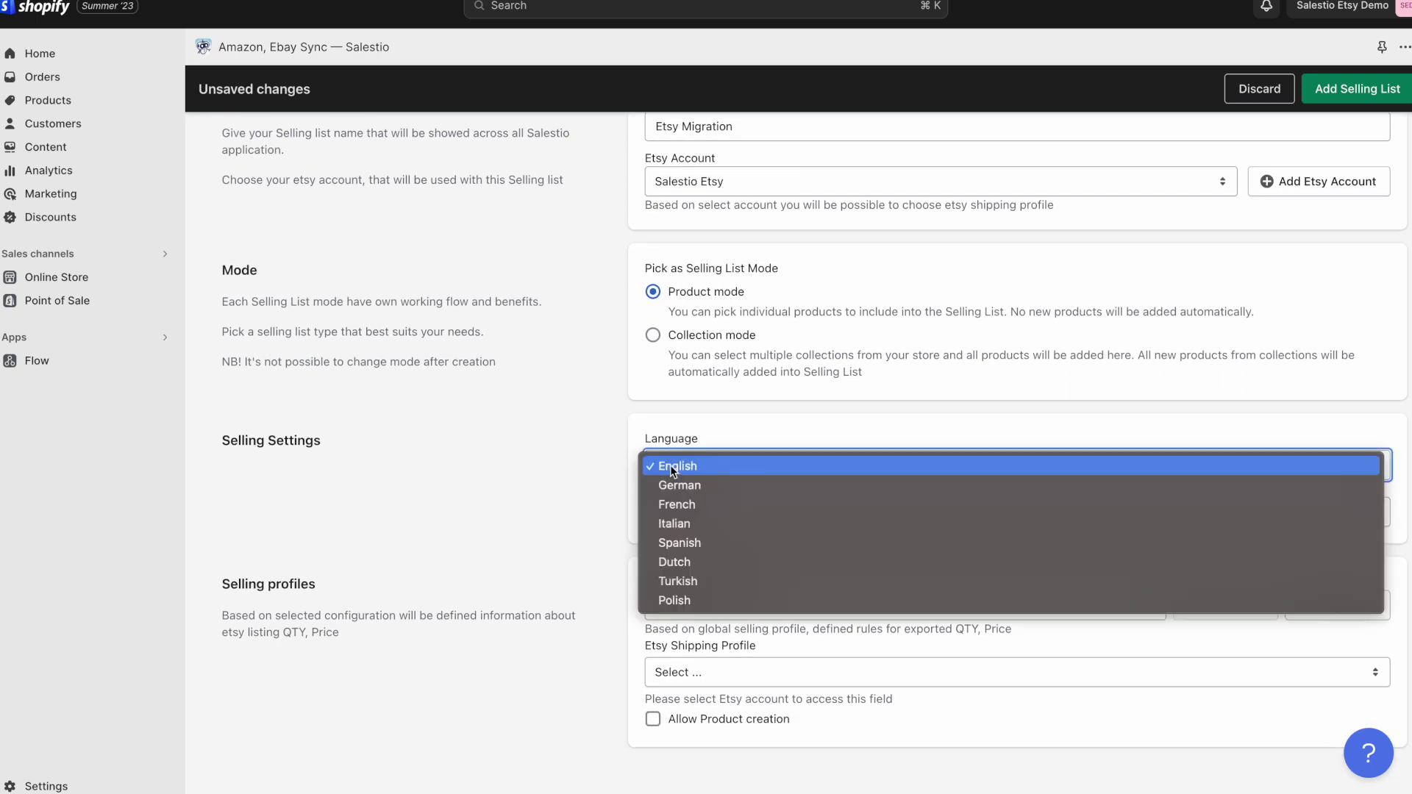
Set language English, currency USD and the Default global selling profile
left_click(681, 469)
left_click(705, 511)
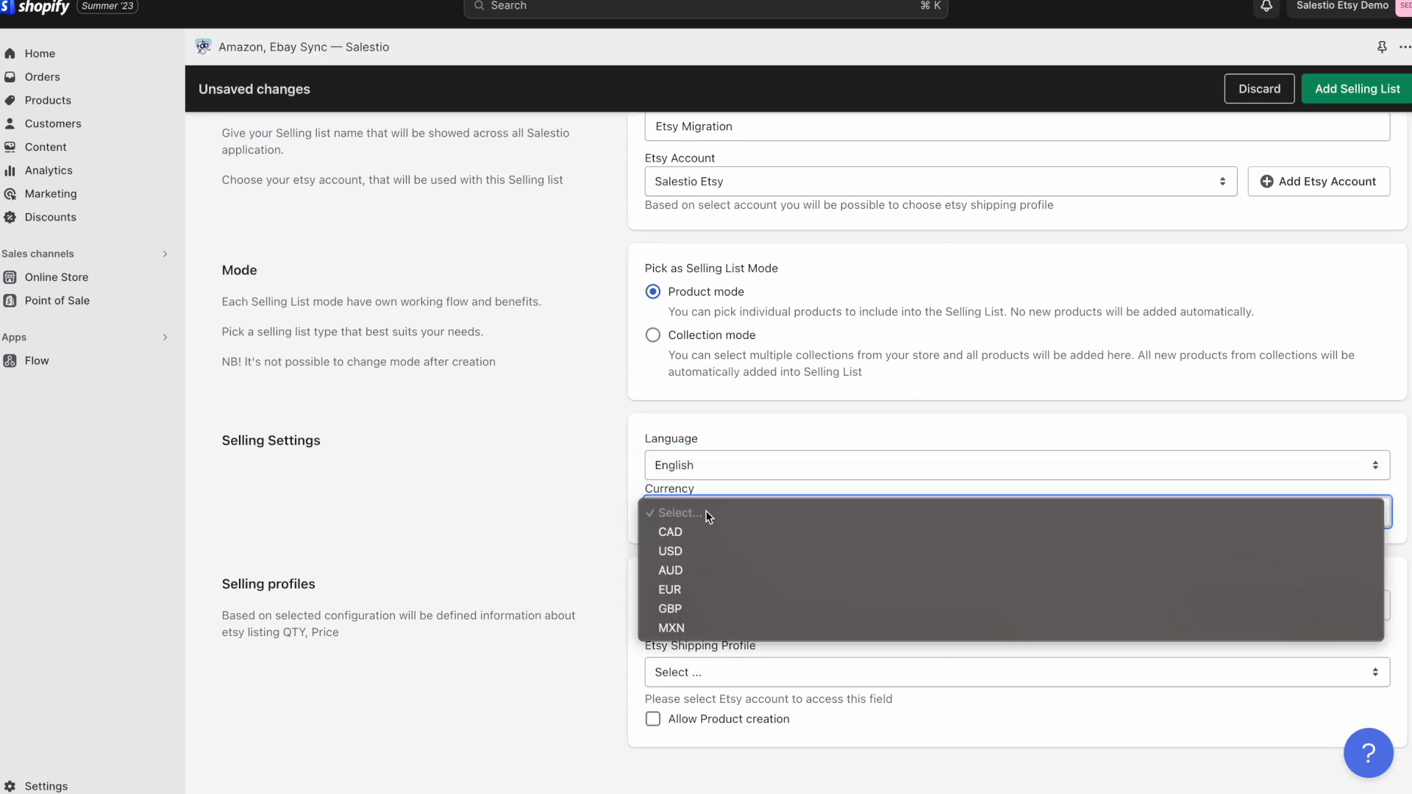
left_click(698, 548)
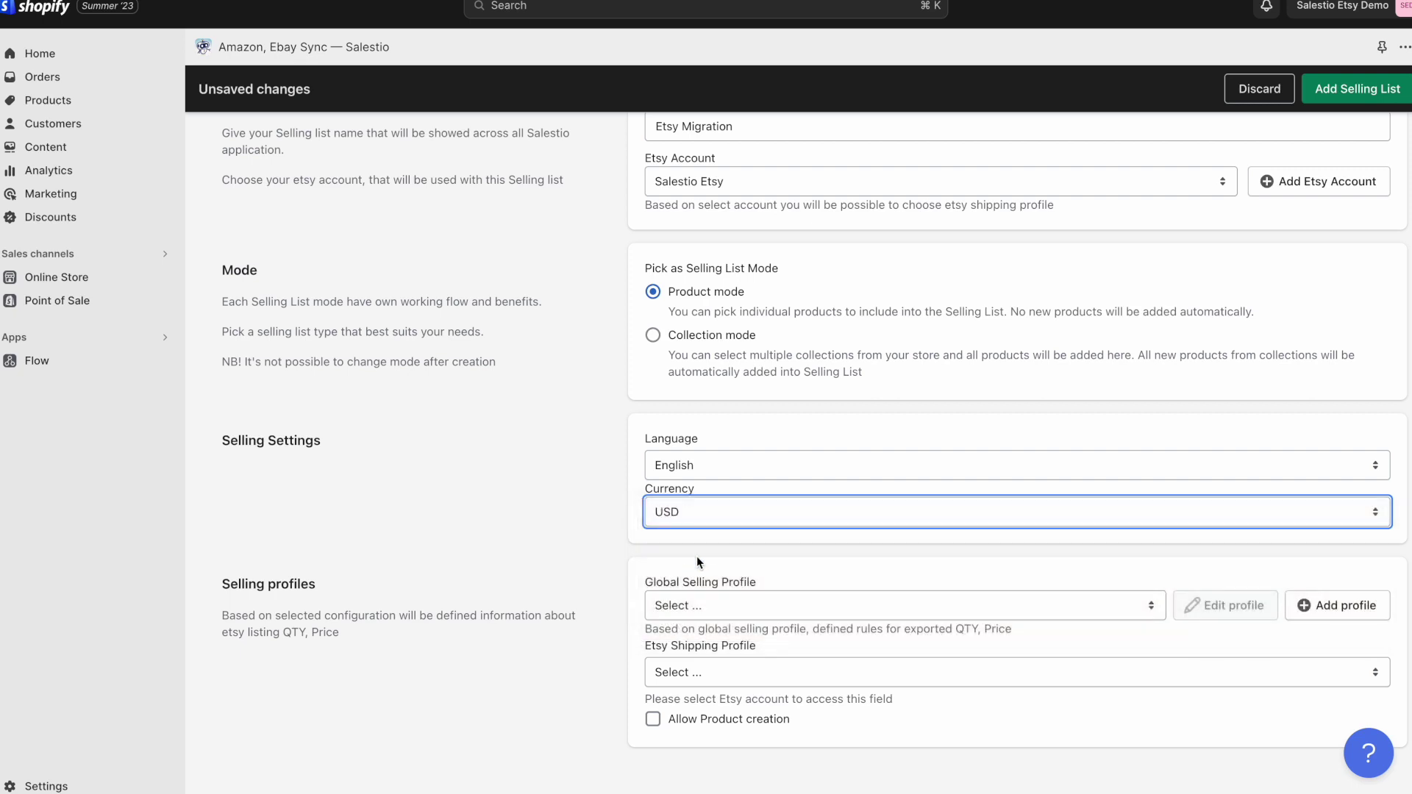
left_click(676, 607)
left_click(684, 621)
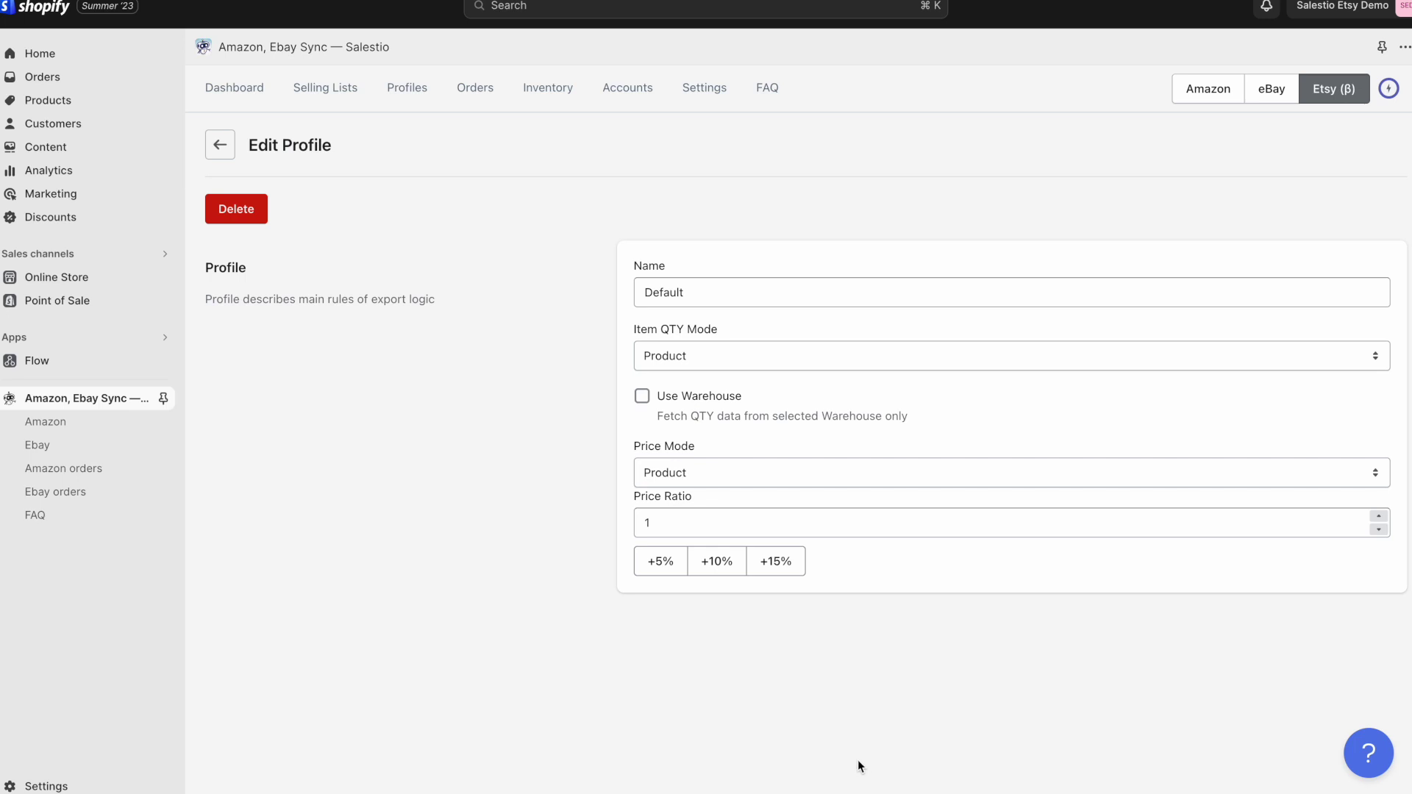
Keep product-price mode and set the Default profile's price ratio to 1,15
left_click(693, 479)
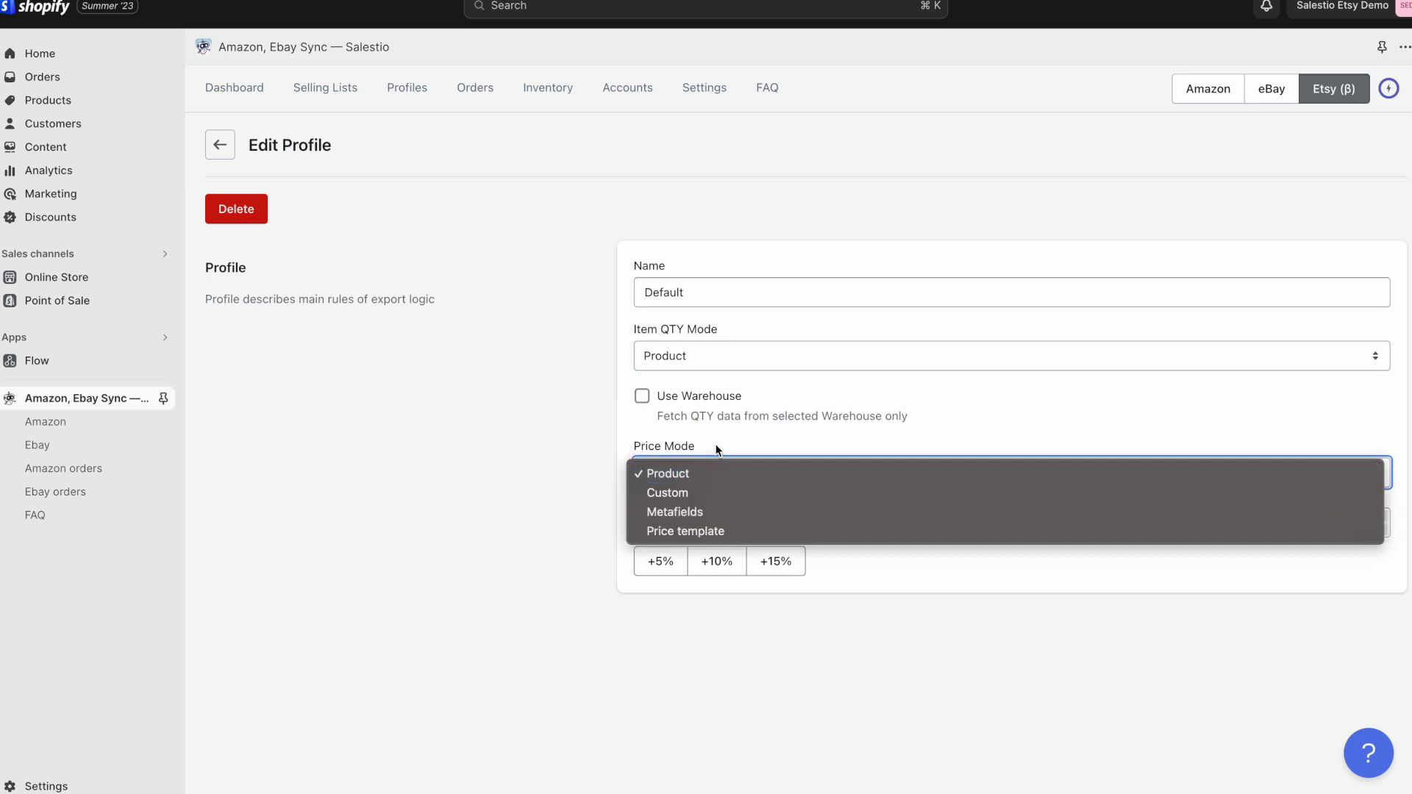
left_click(659, 560)
left_click(716, 561)
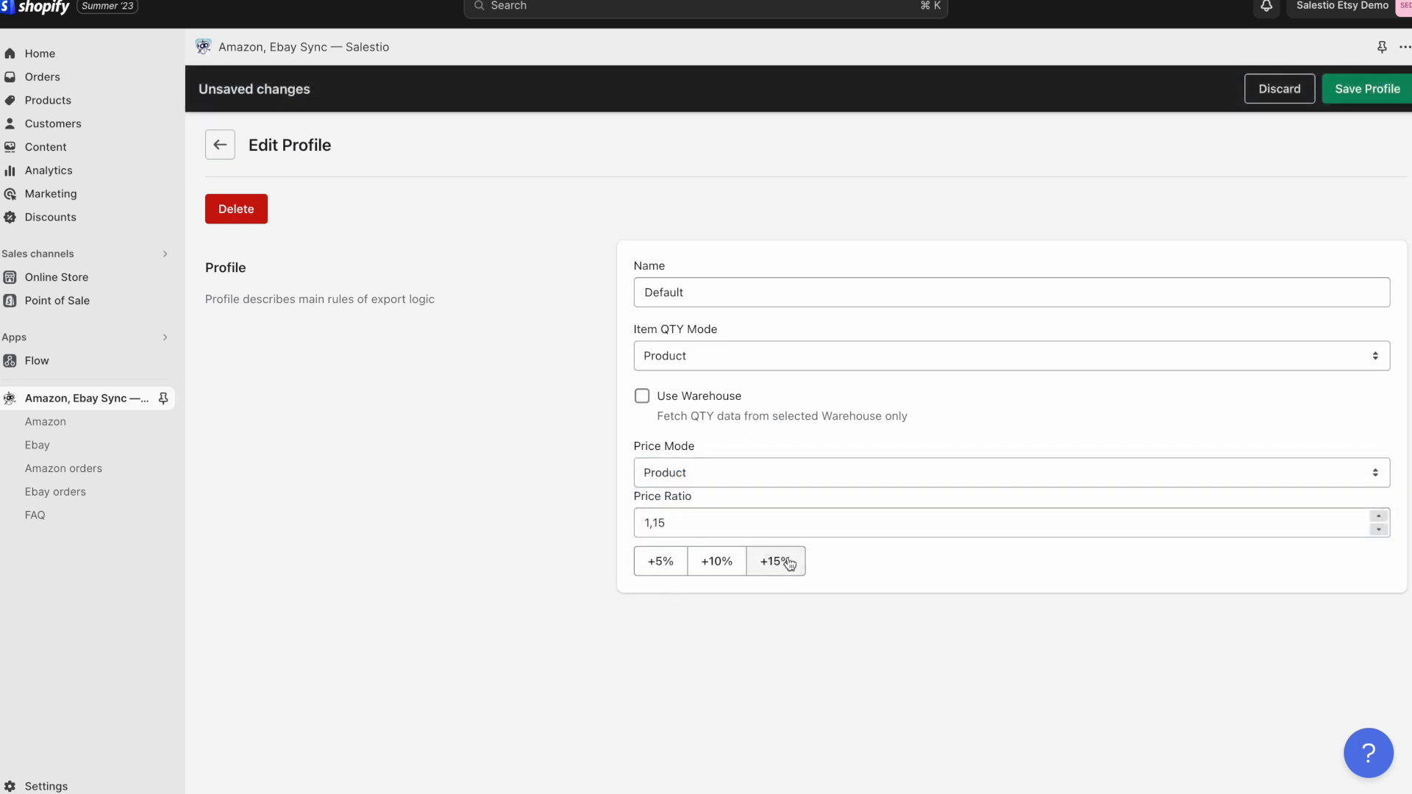
left_click(776, 560)
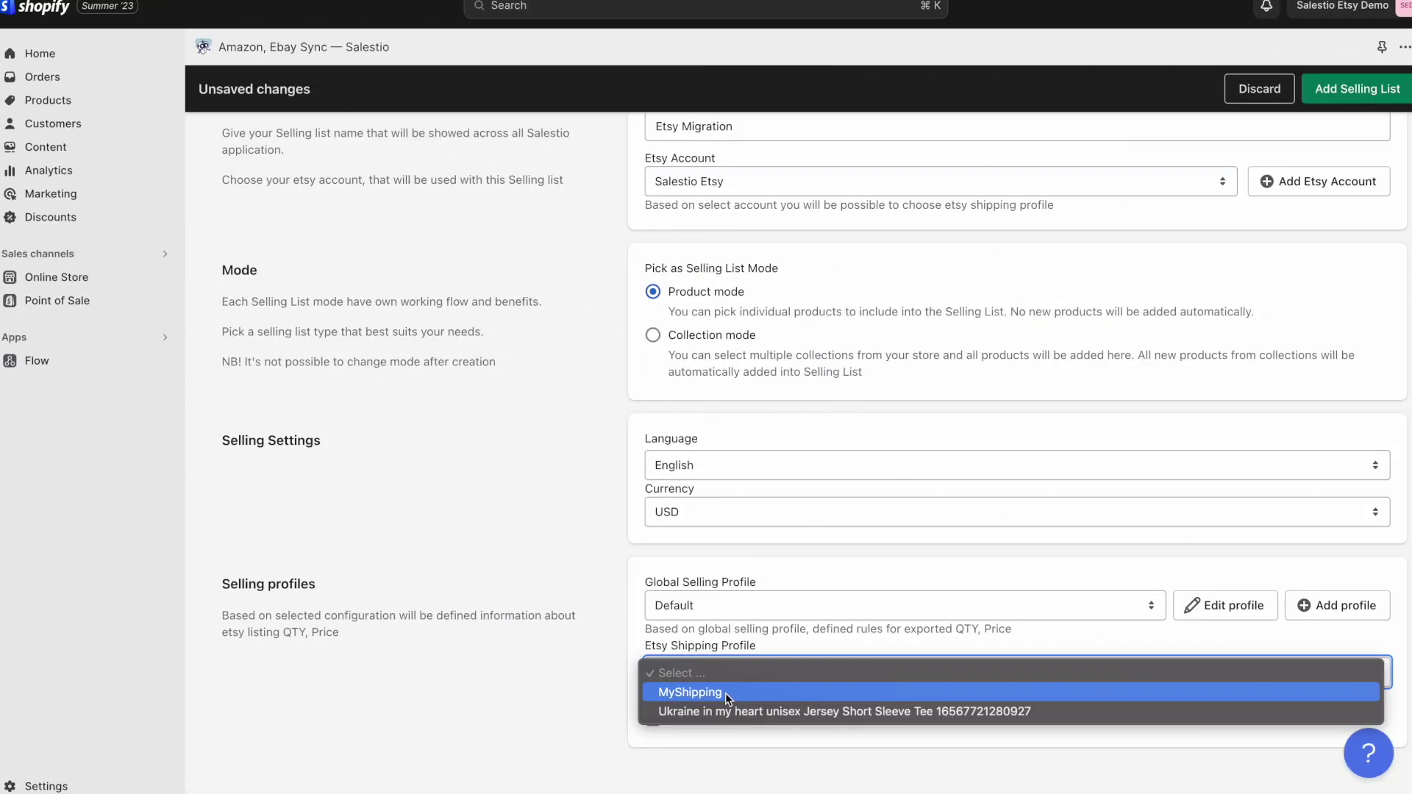
Select MyShipping as the Etsy shipping profile and save the Etsy Migration list
left_click(724, 692)
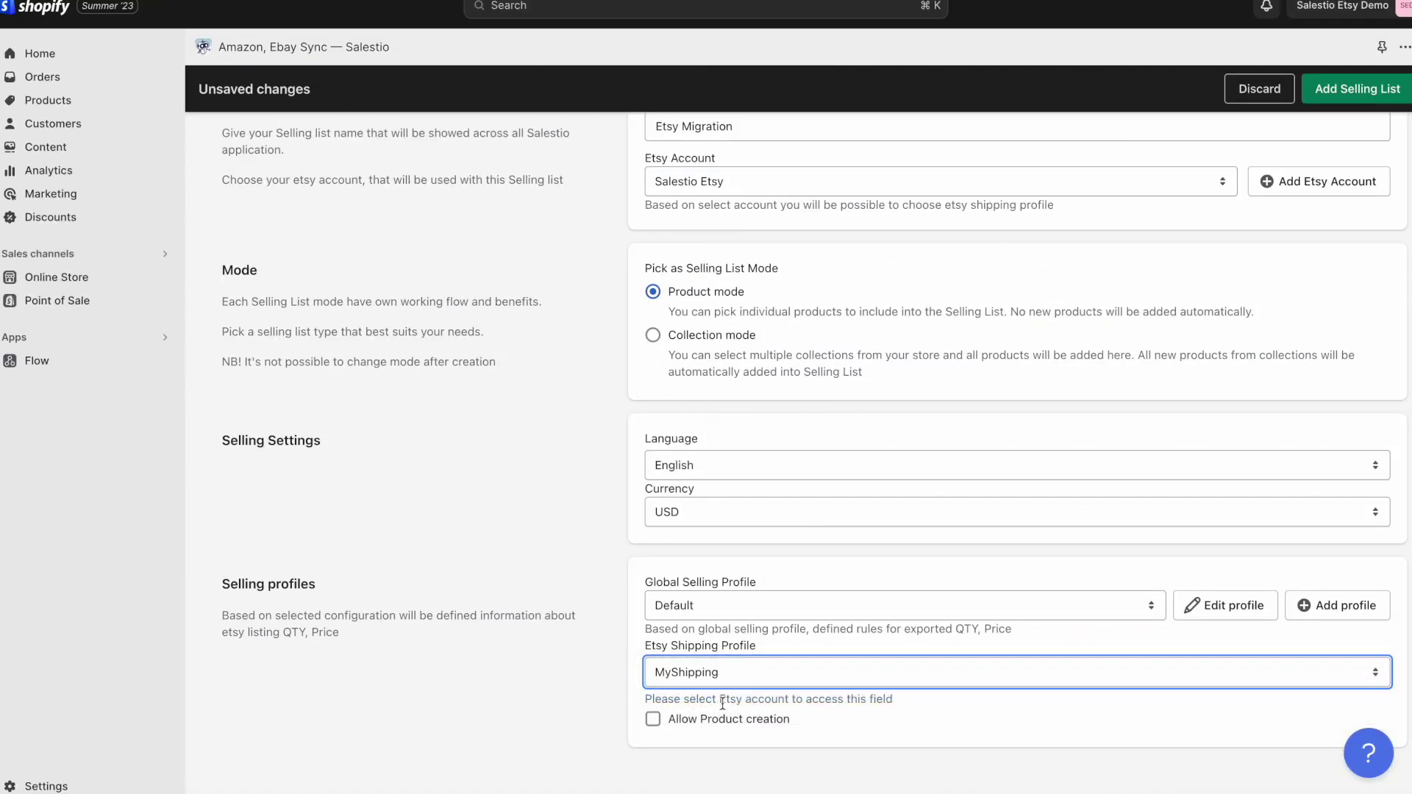
scroll(1194, 337, "up", 2)
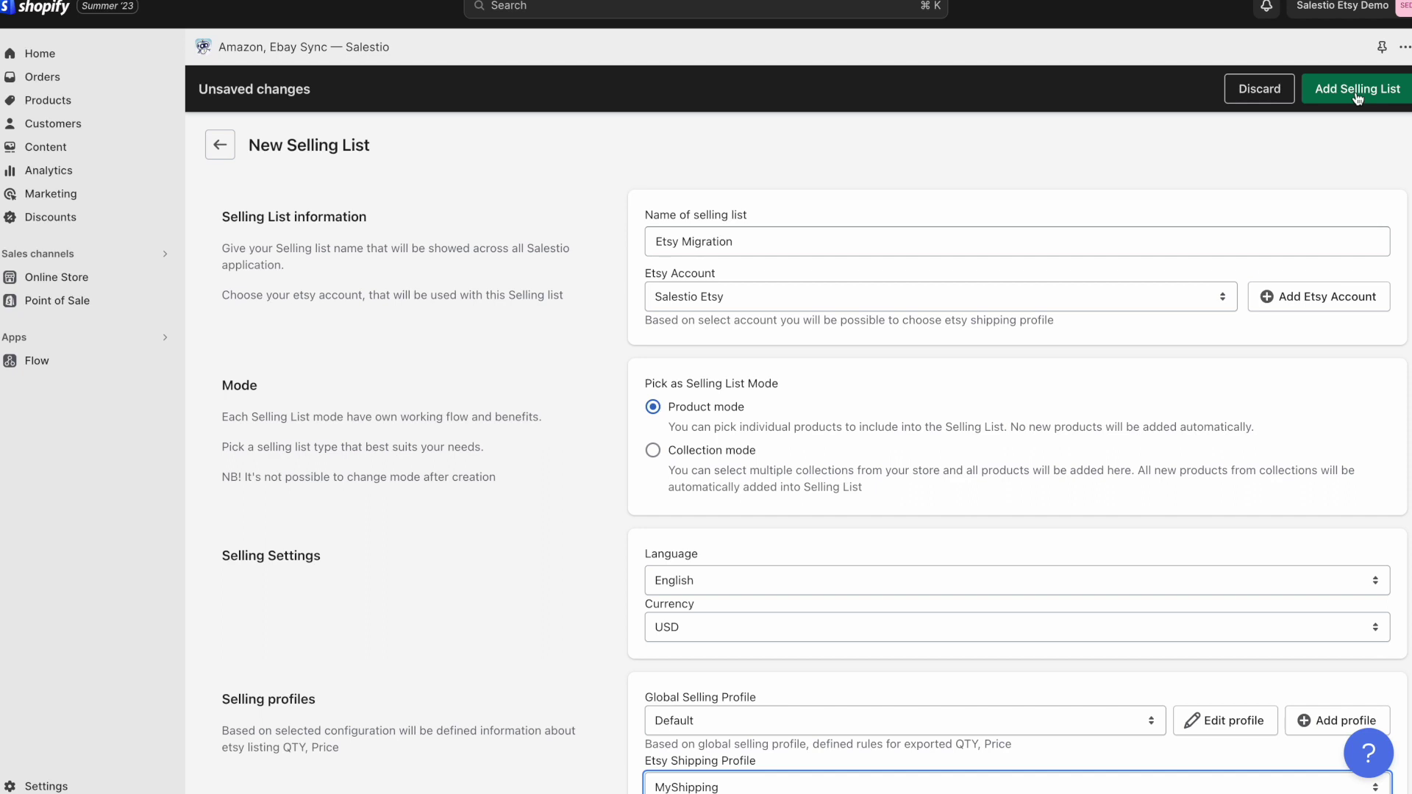
left_click(1356, 88)
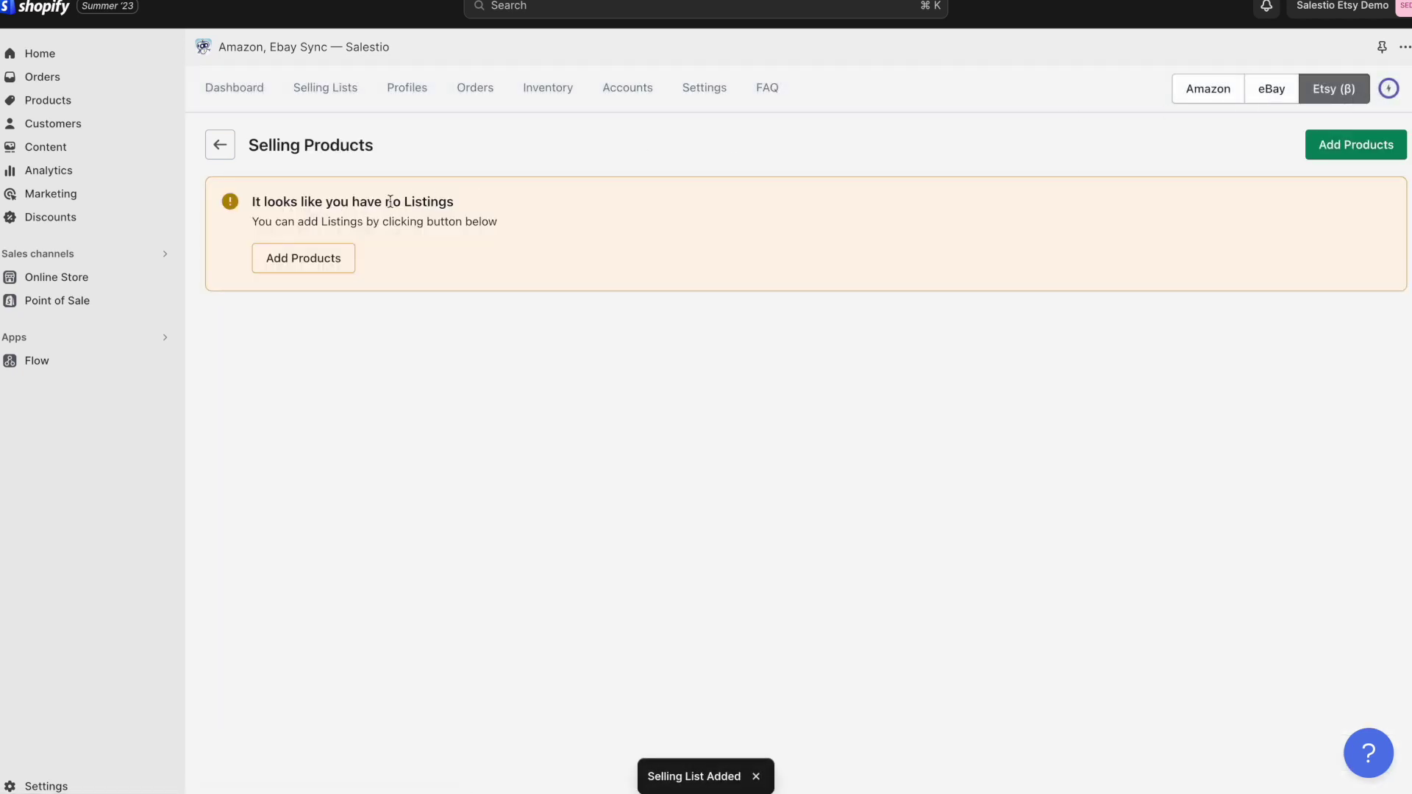
mouse_move(252, 206)
left_mouse_down()
mouse_move(498, 207)
mouse_move(254, 224)
left_mouse_up()
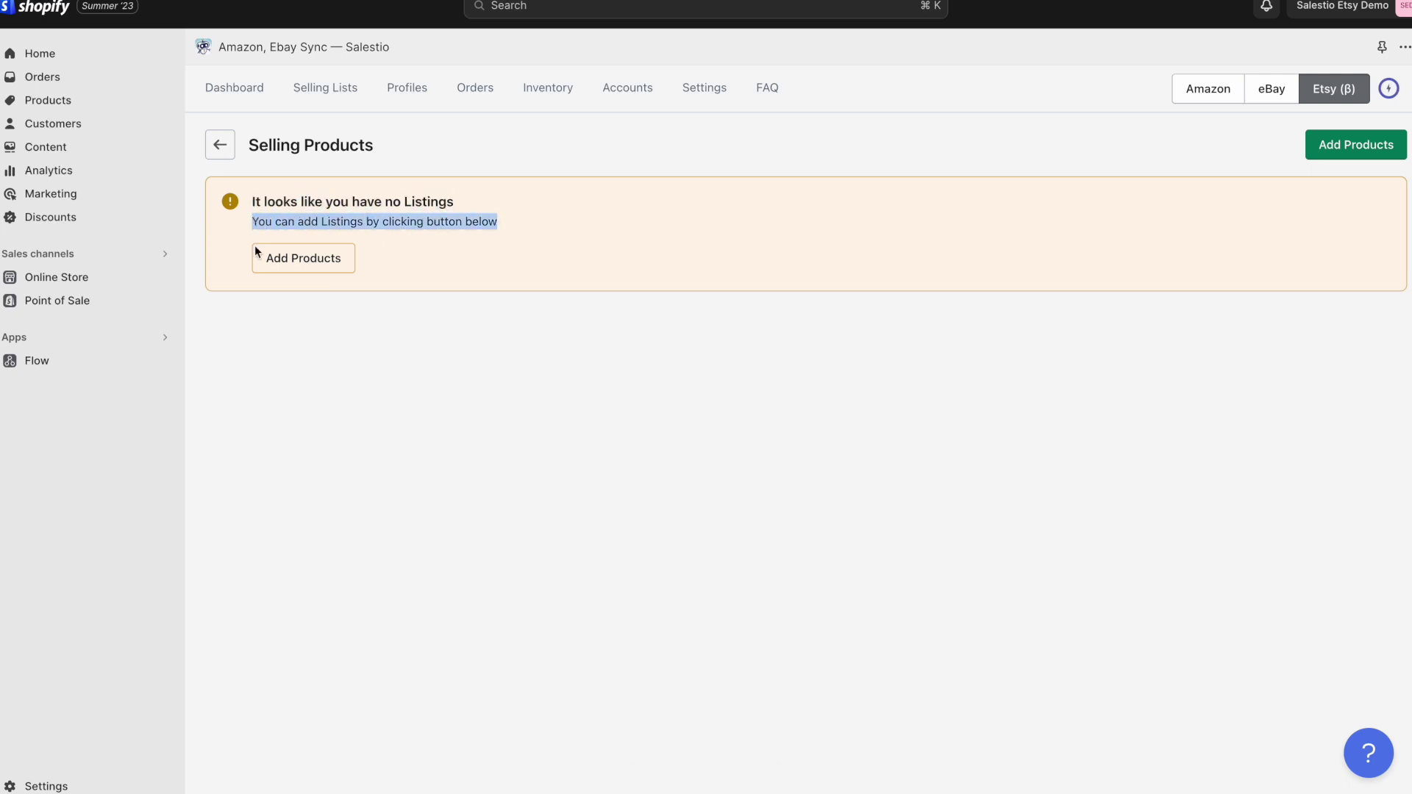
left_click(238, 265)
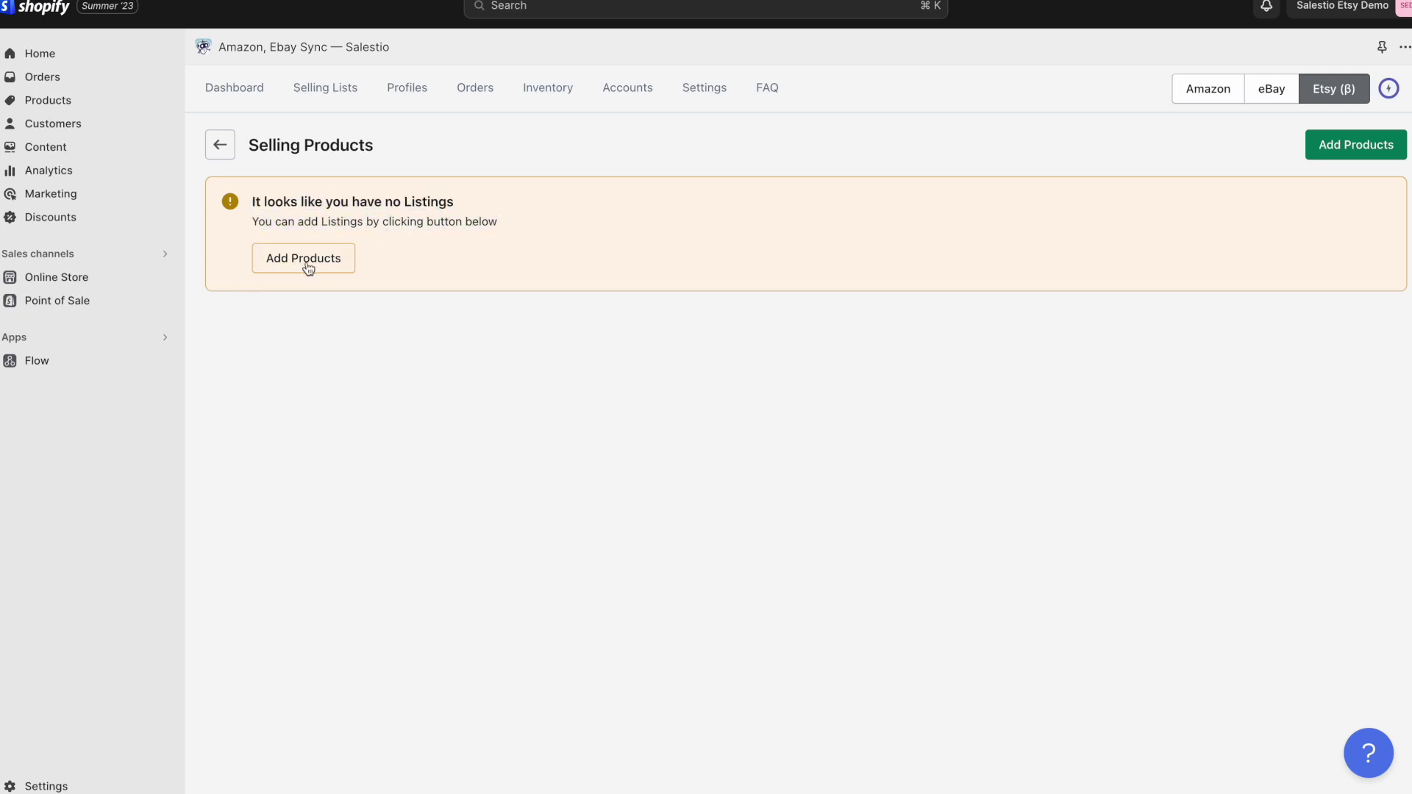
left_click(308, 268)
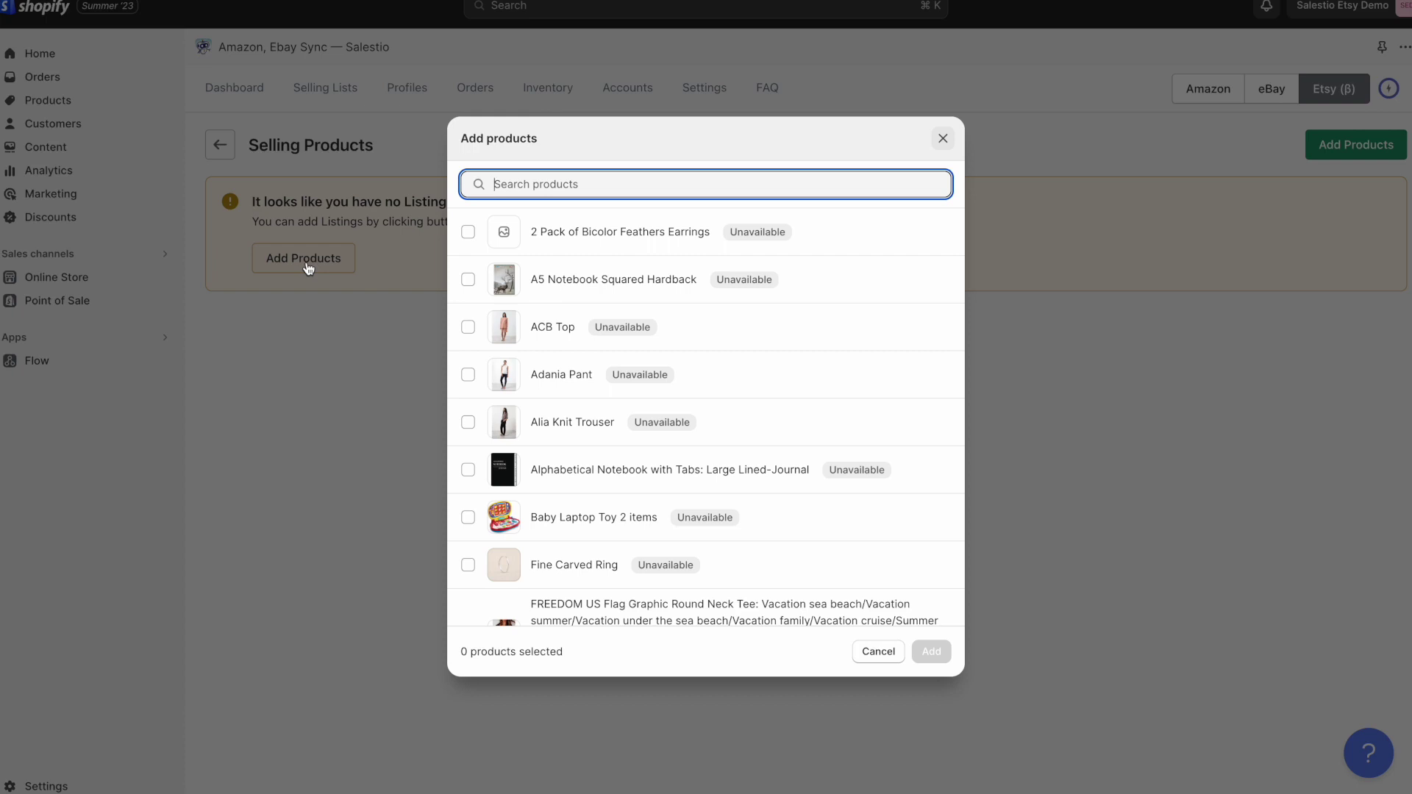
type("verda")
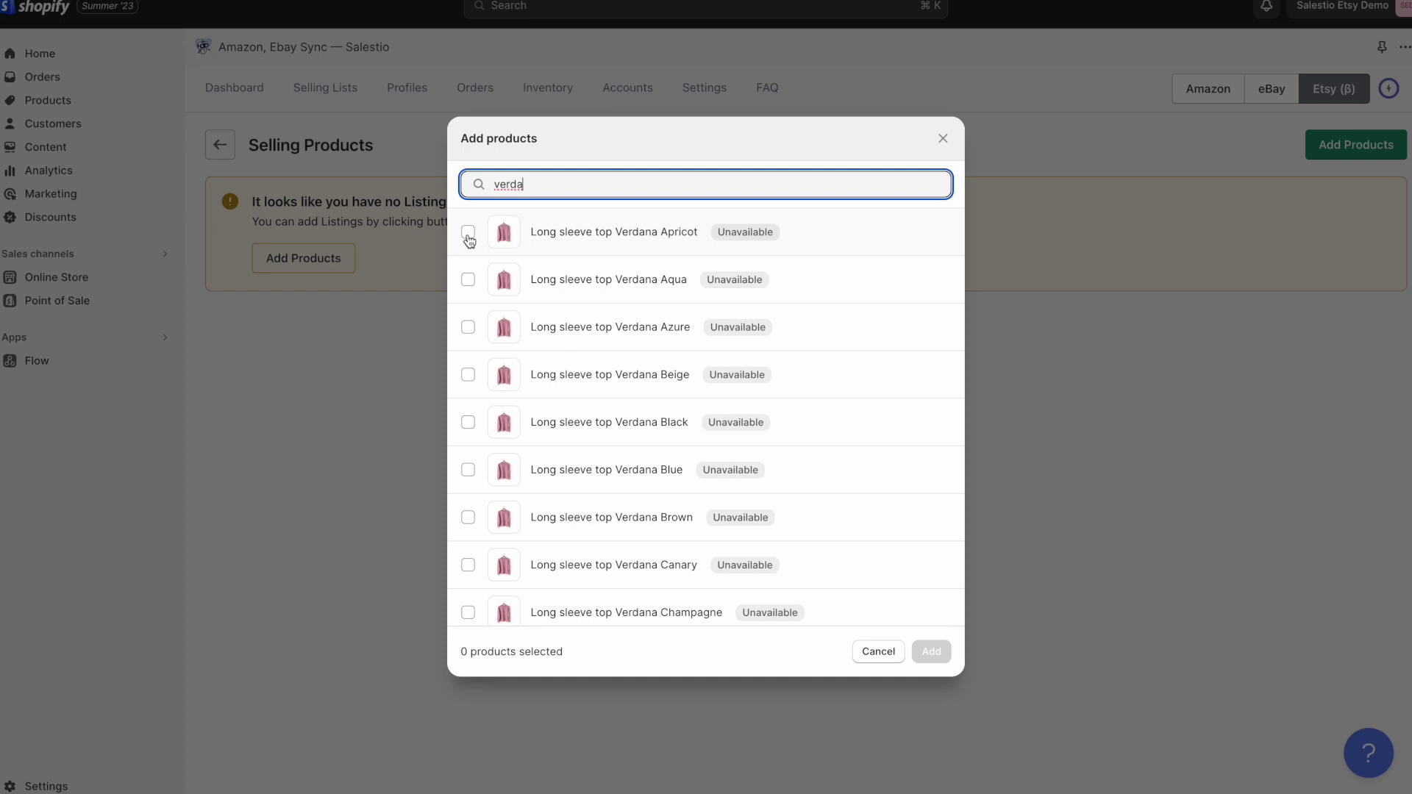
Add Long sleeve top Verdana Apricot to the Etsy Migration list
left_click(468, 234)
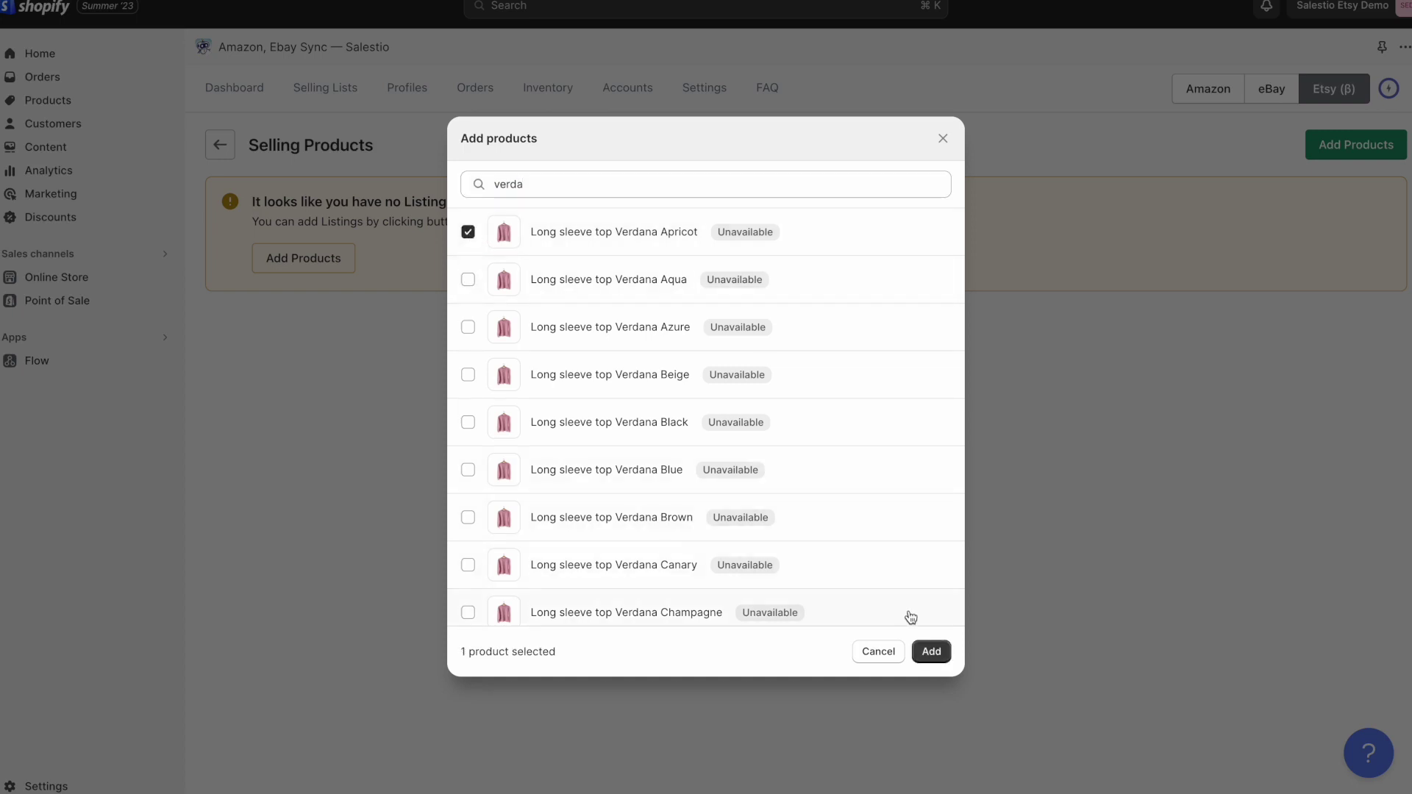
left_click(932, 652)
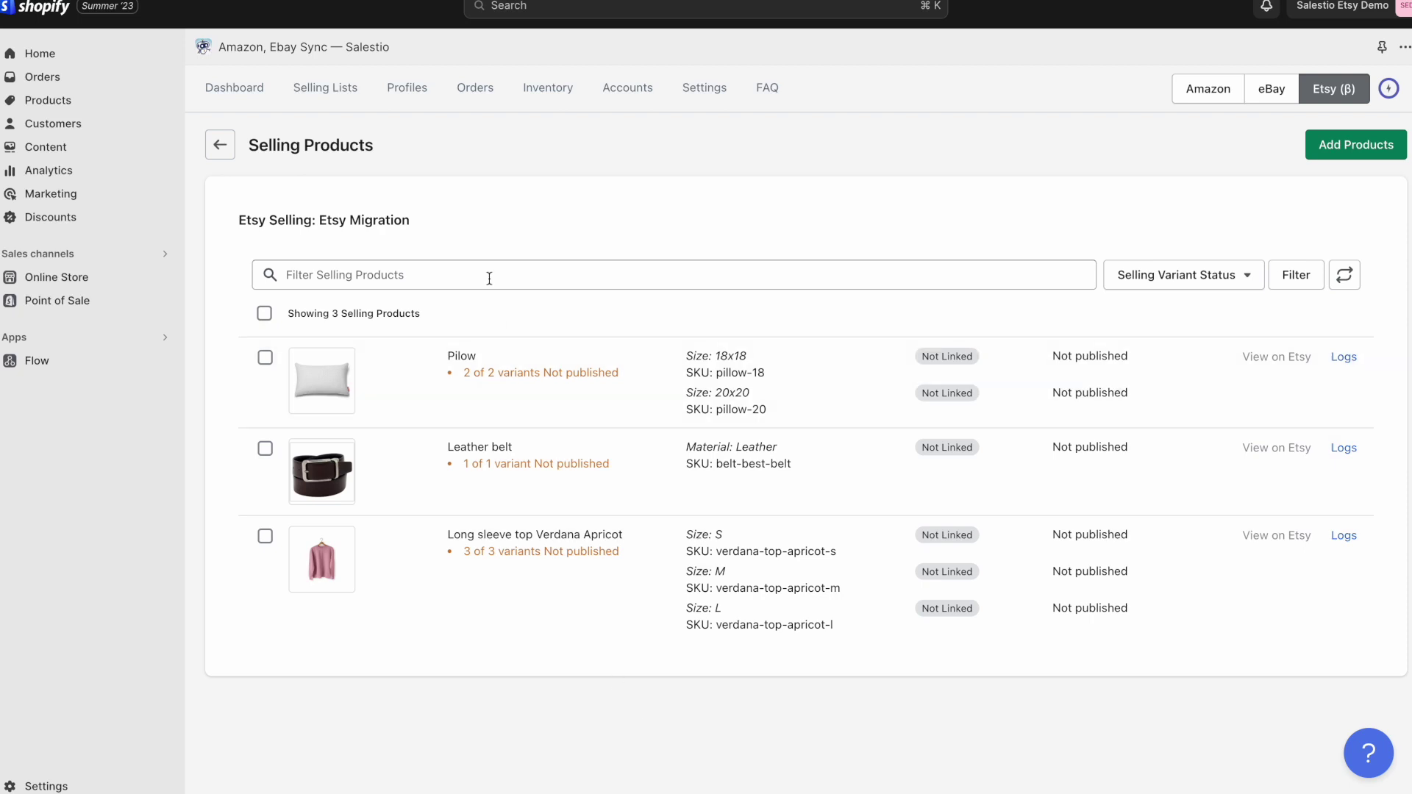
left_click(541, 97)
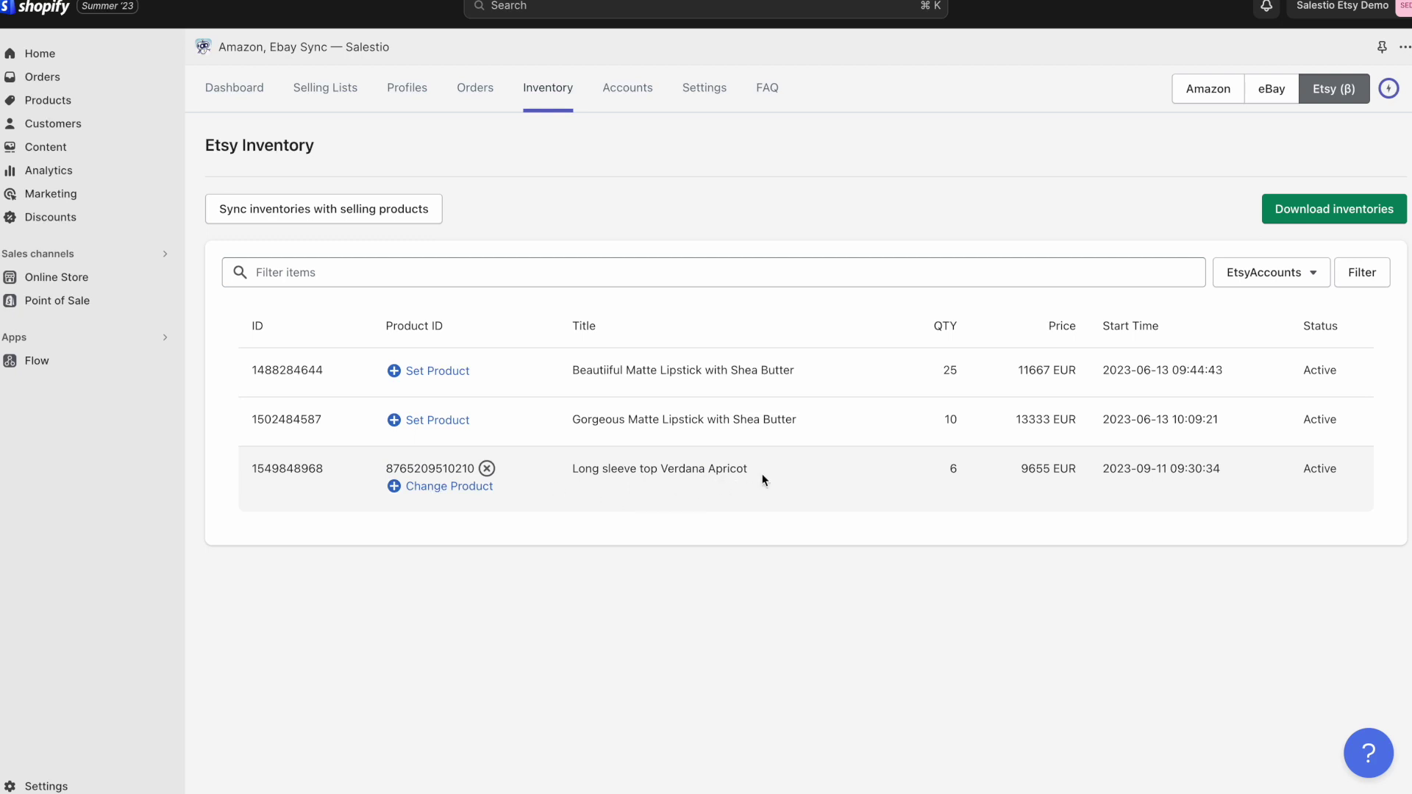
Link the second lipstick listing to Pilow and the first to Leather belt
left_click(424, 419)
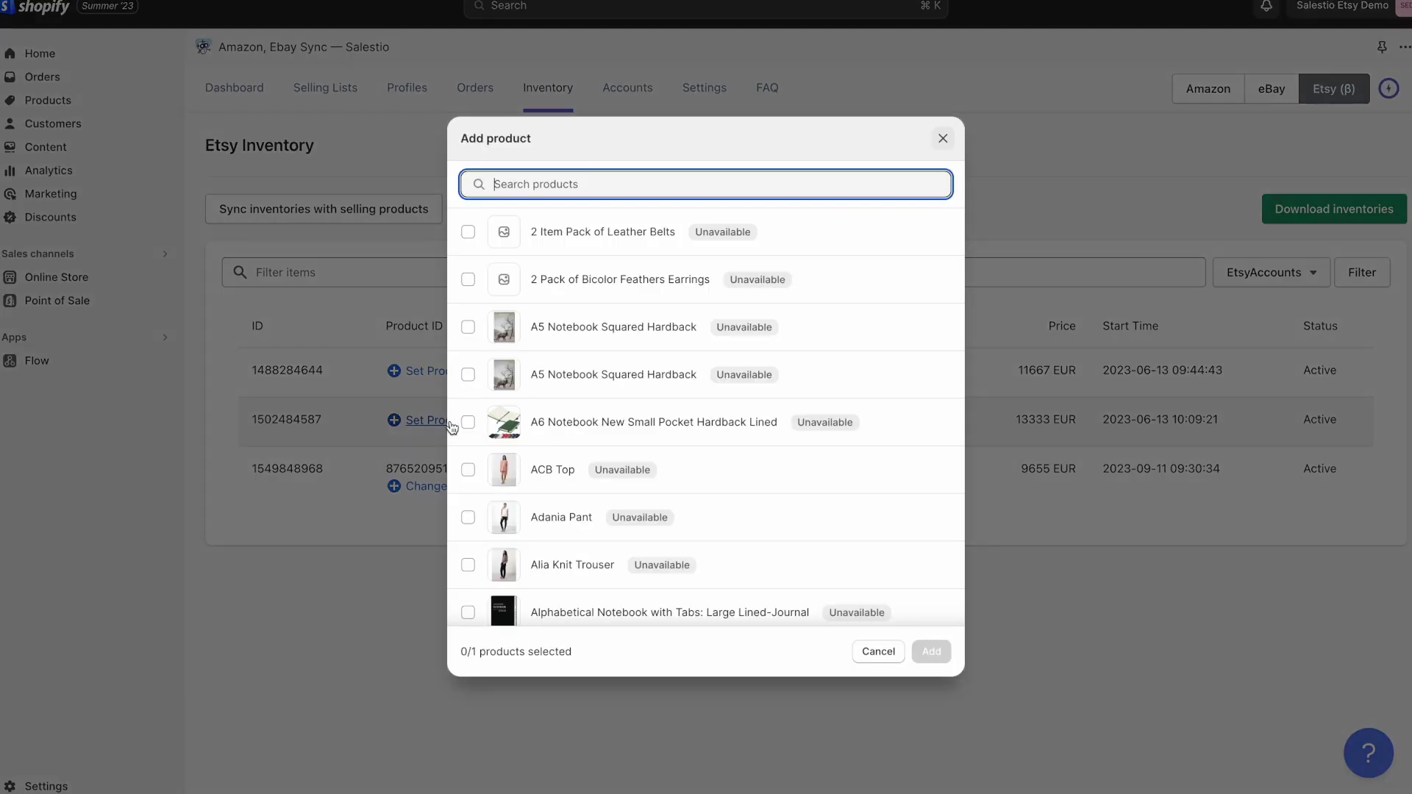
type("pill")
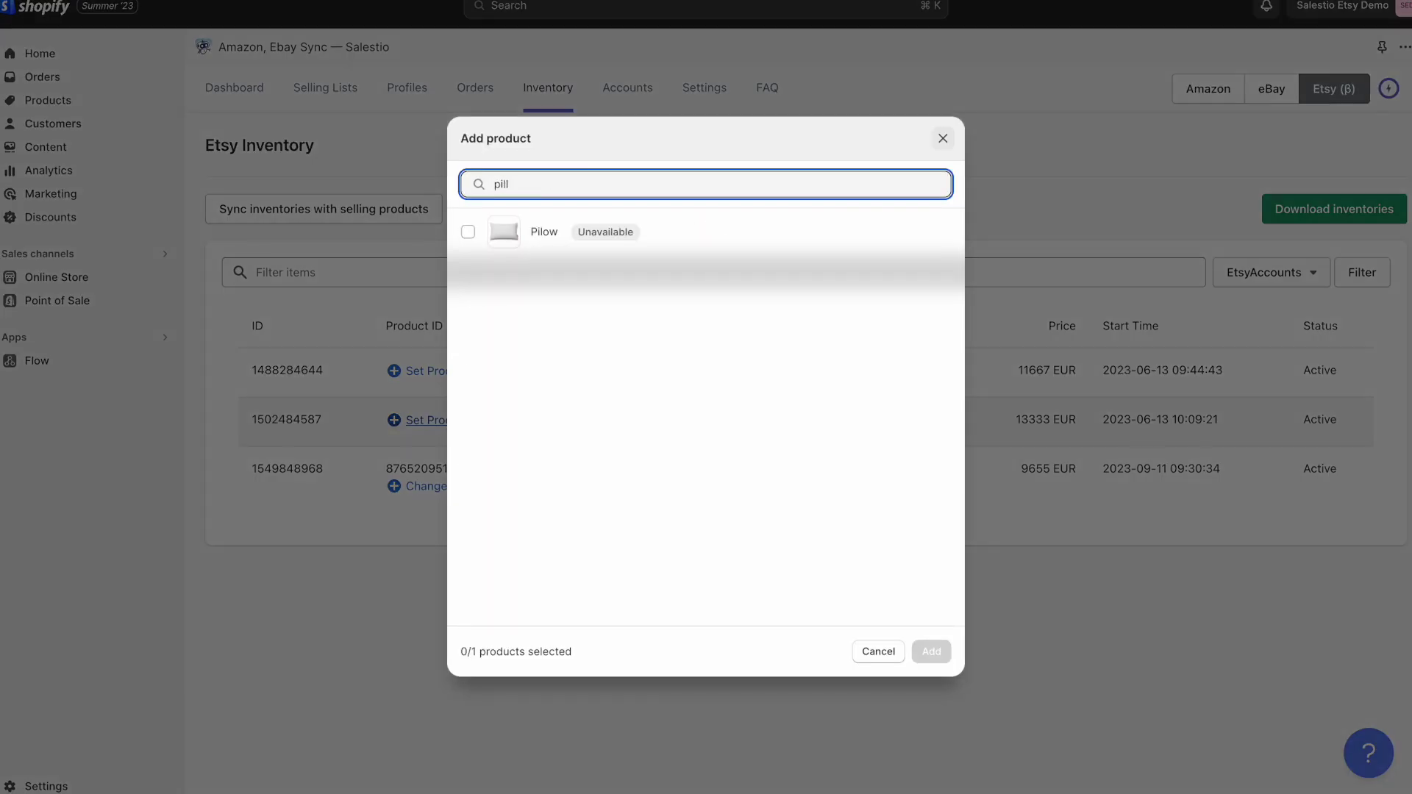
left_click(469, 234)
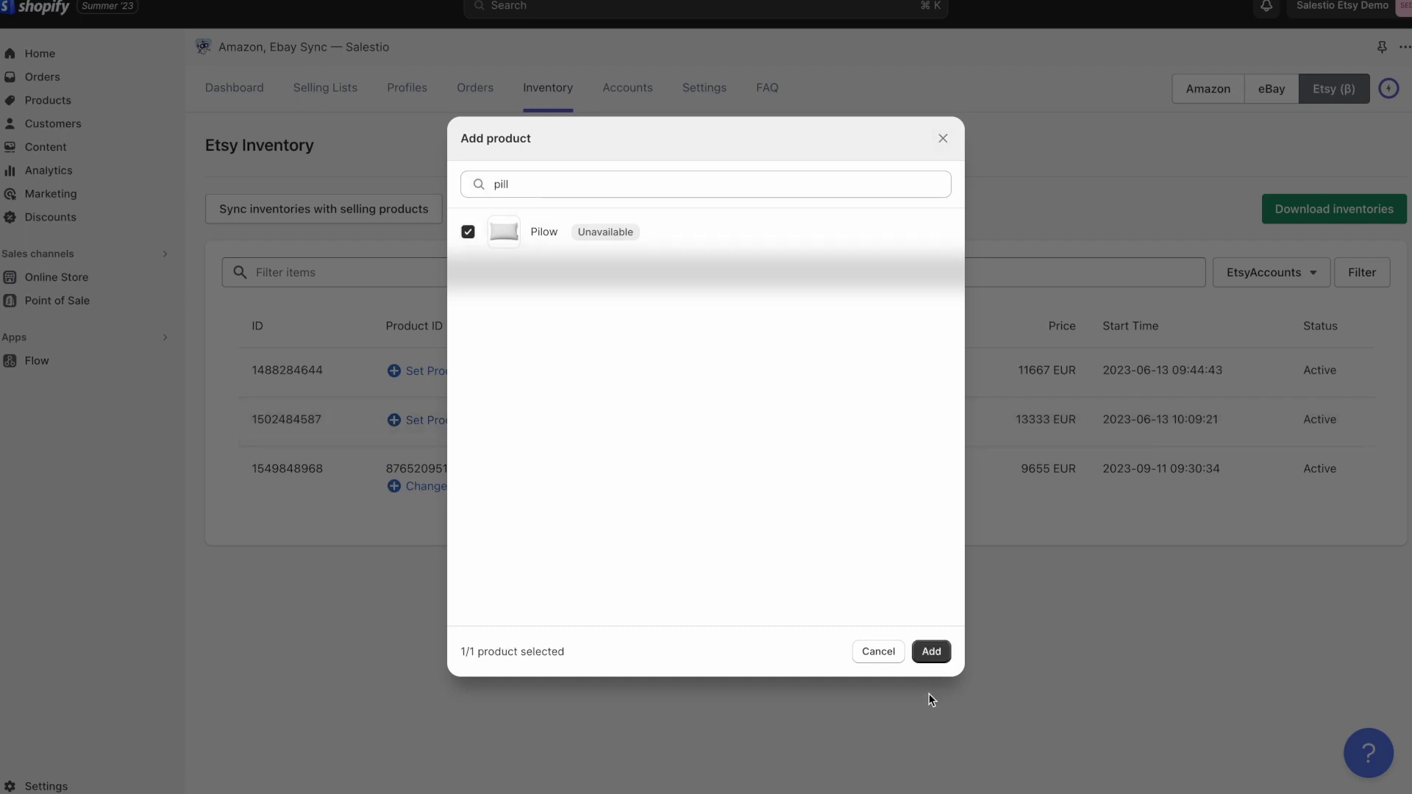
left_click(931, 650)
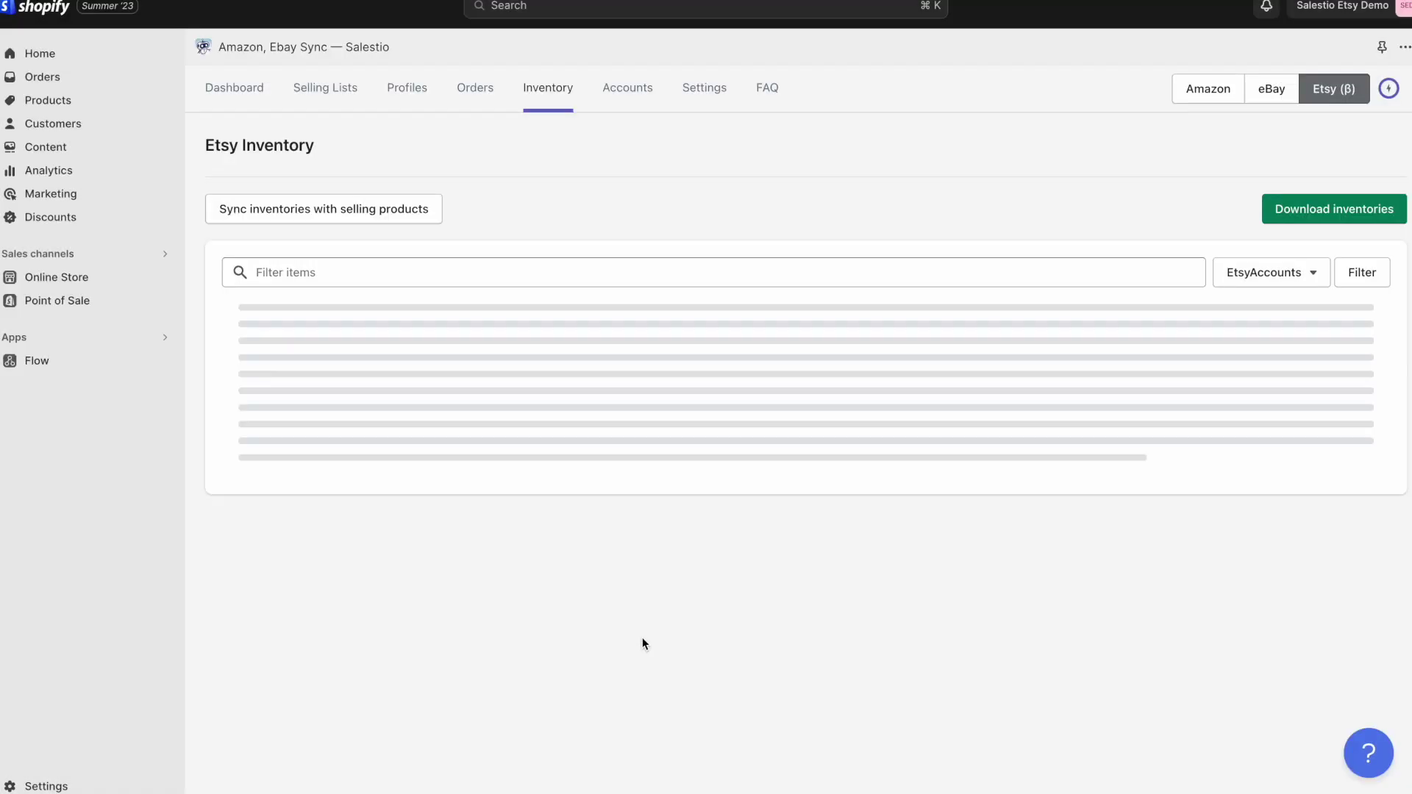
left_click(436, 372)
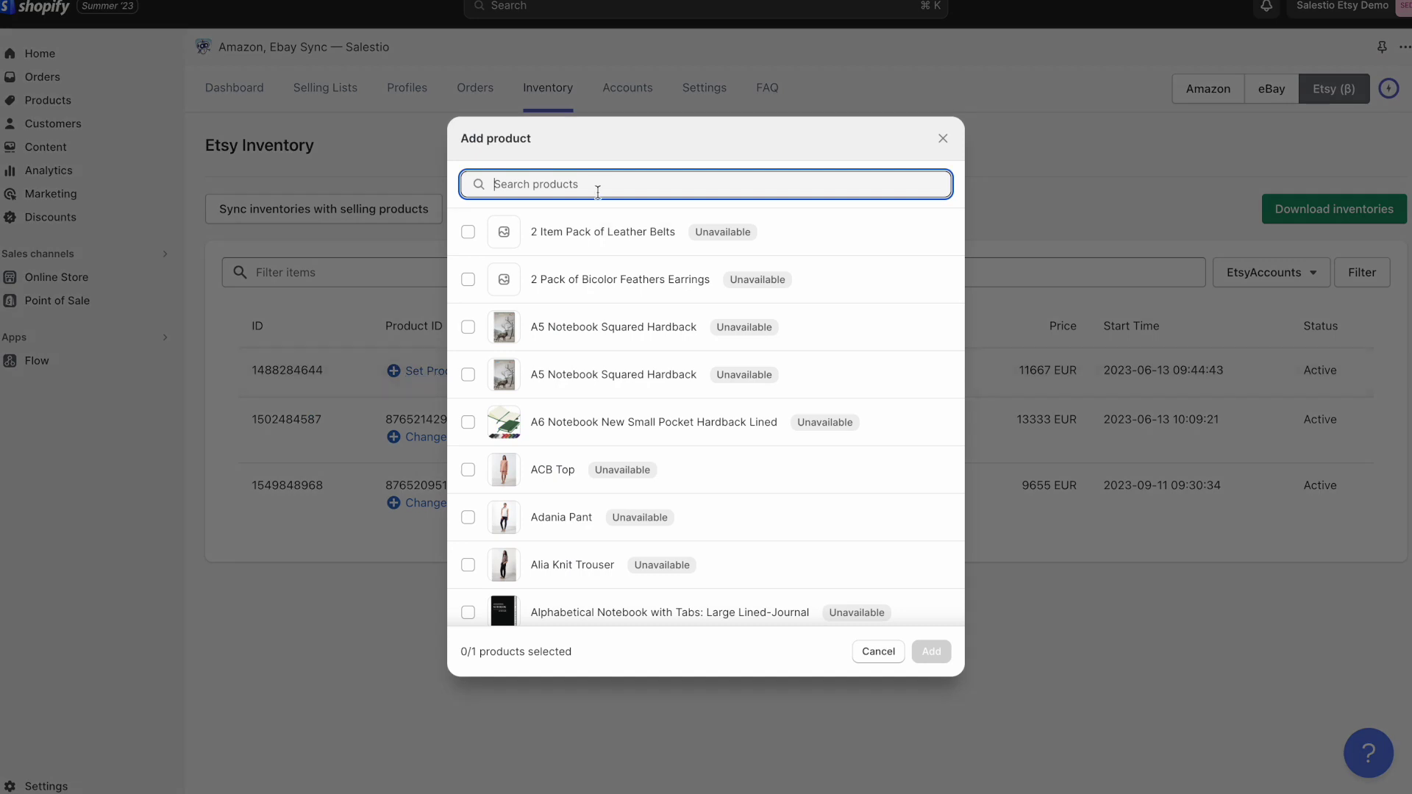
type("belt")
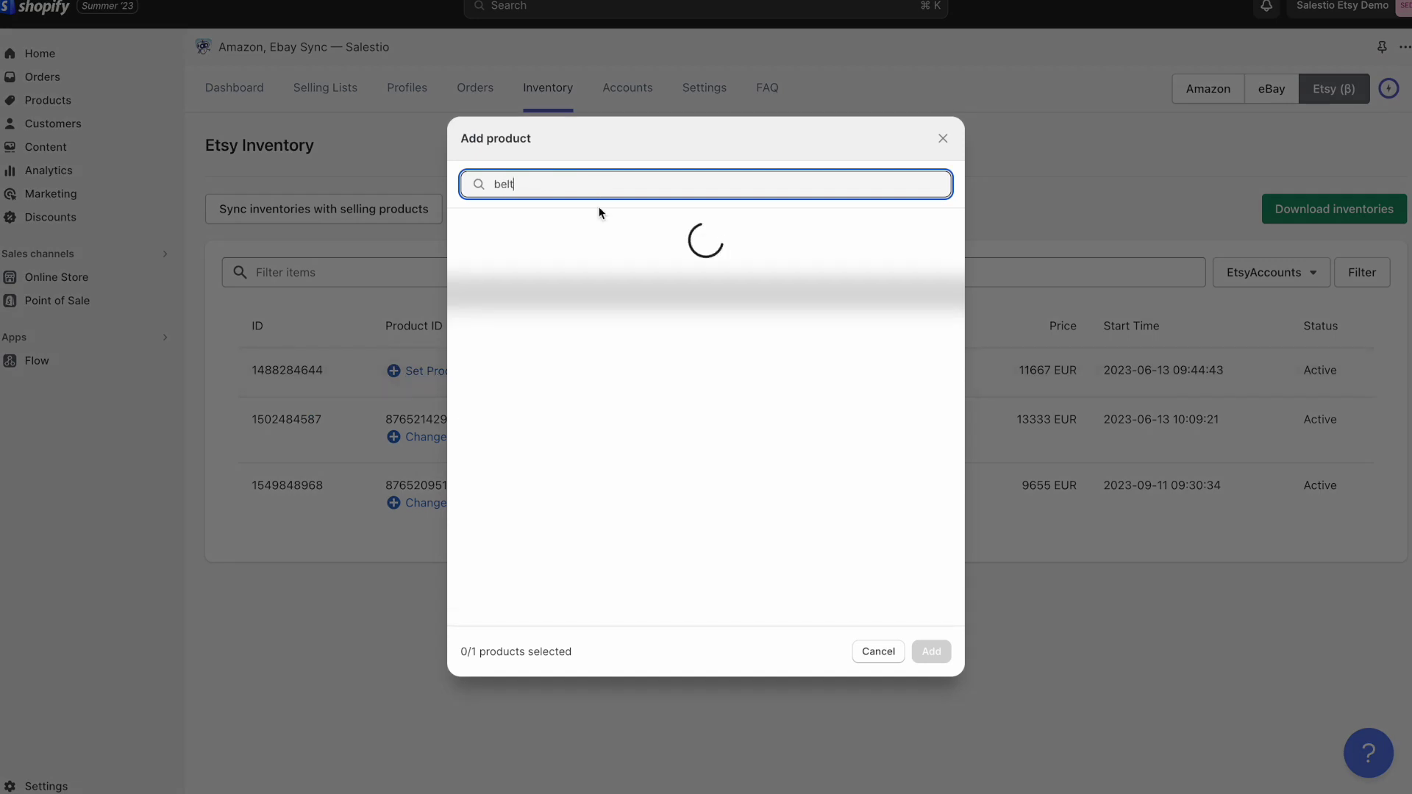
left_click(530, 282)
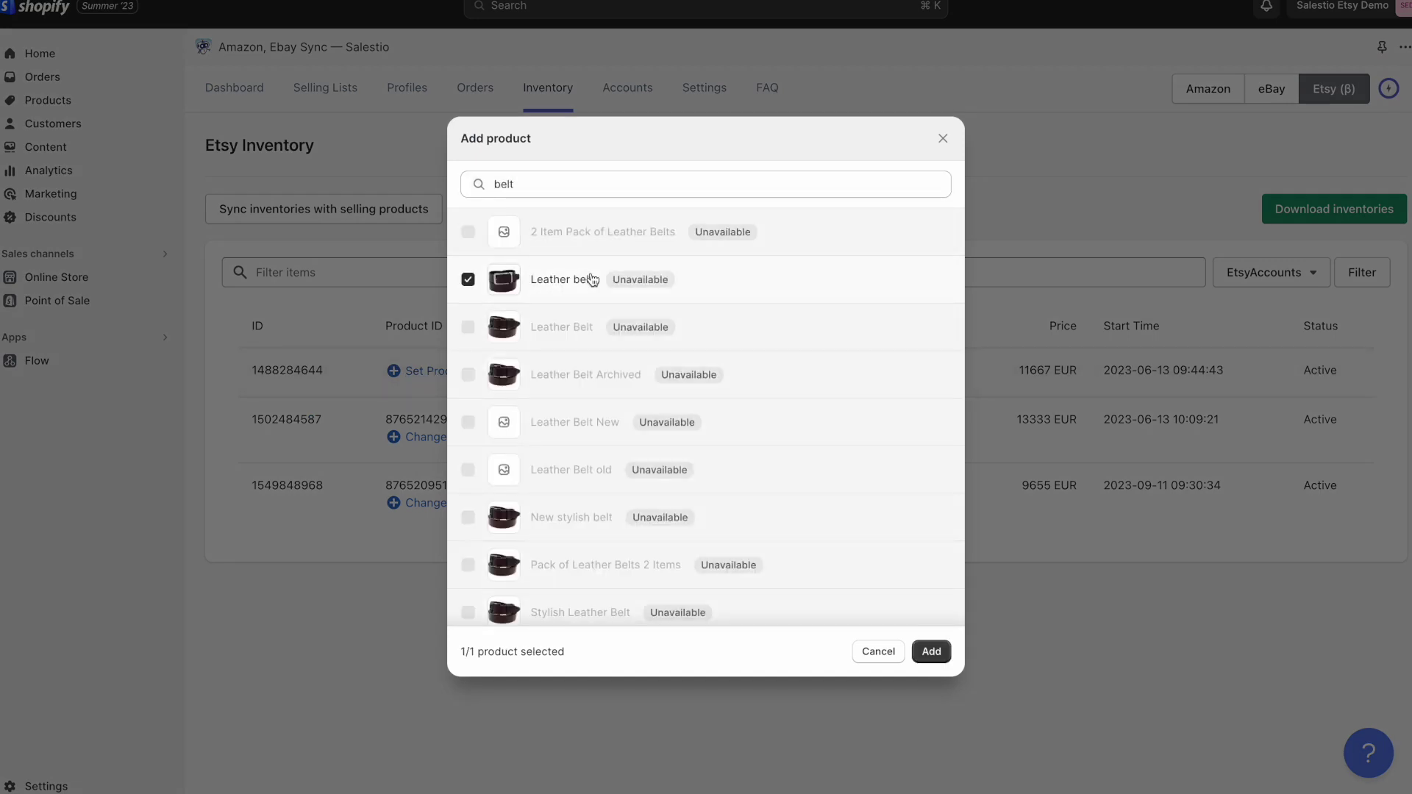
left_click(920, 654)
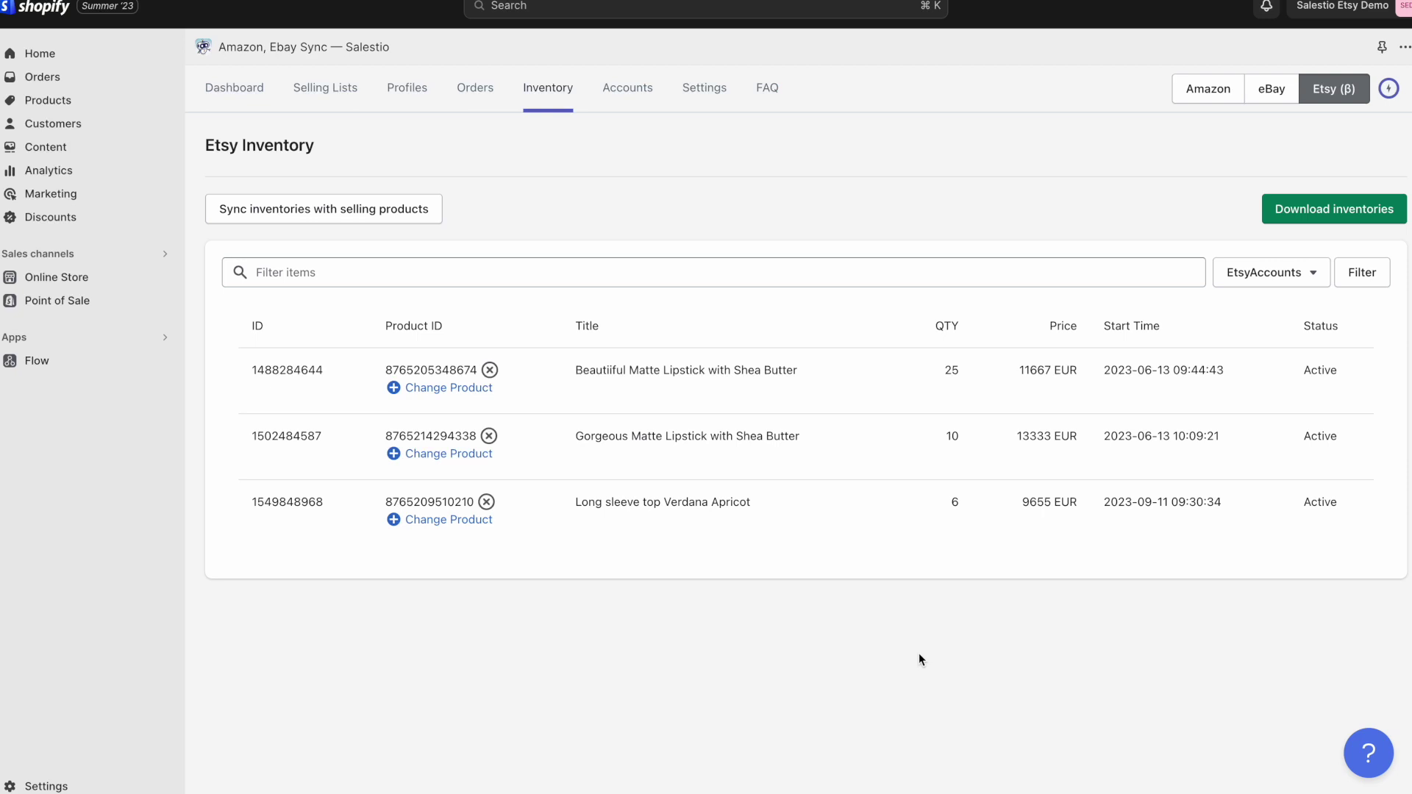
Sync inventory for the Salestio Etsy account, then return to the selling lists overview
left_click(367, 217)
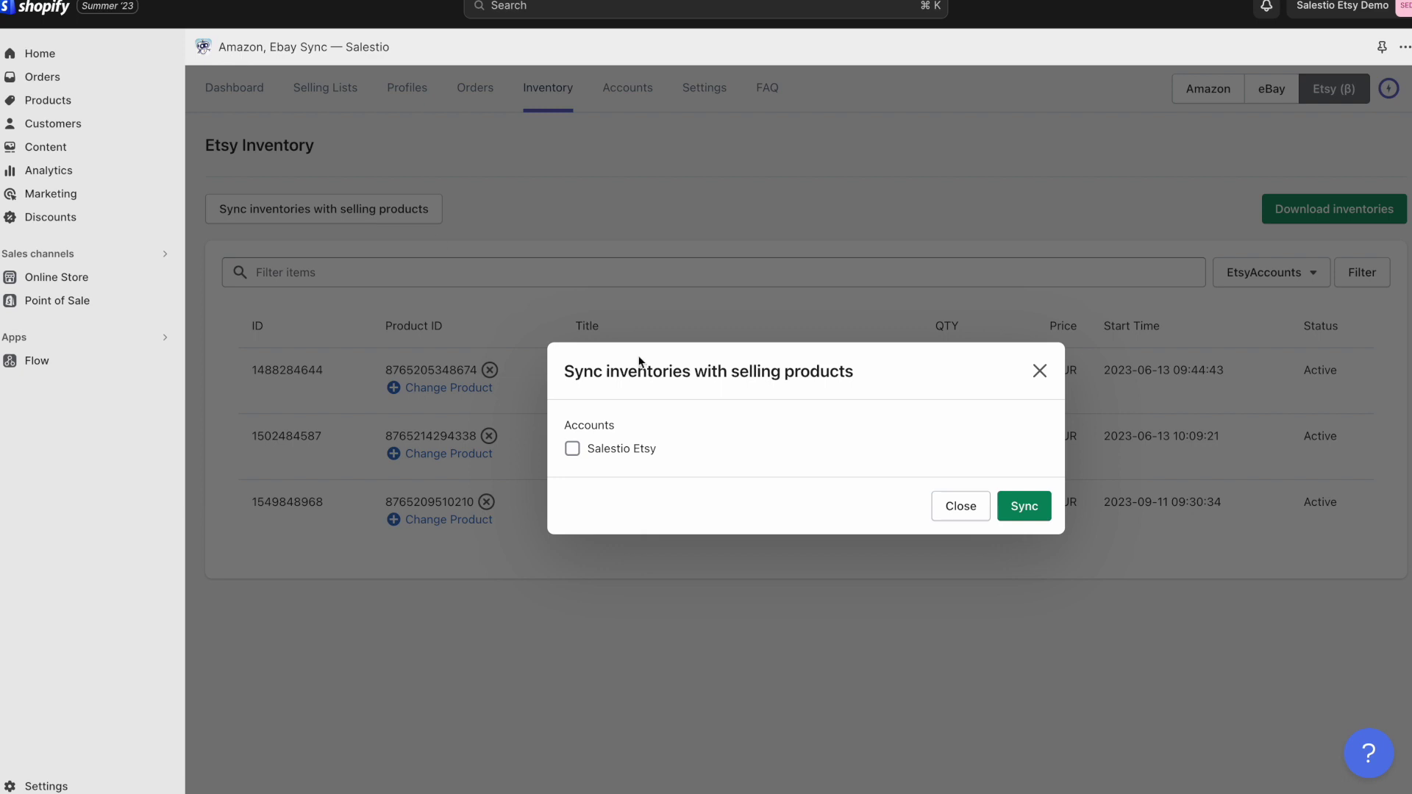
left_click(623, 454)
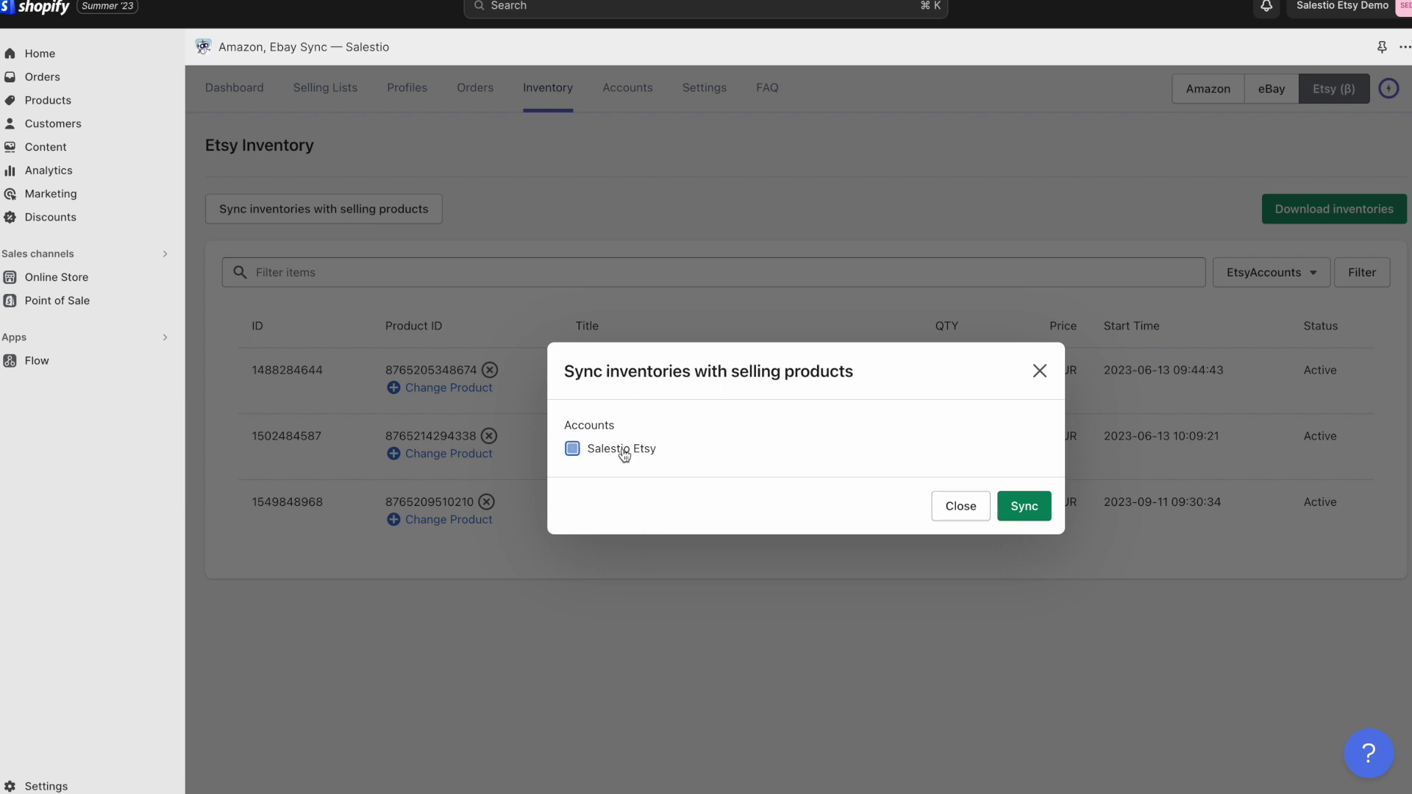
left_click(1025, 508)
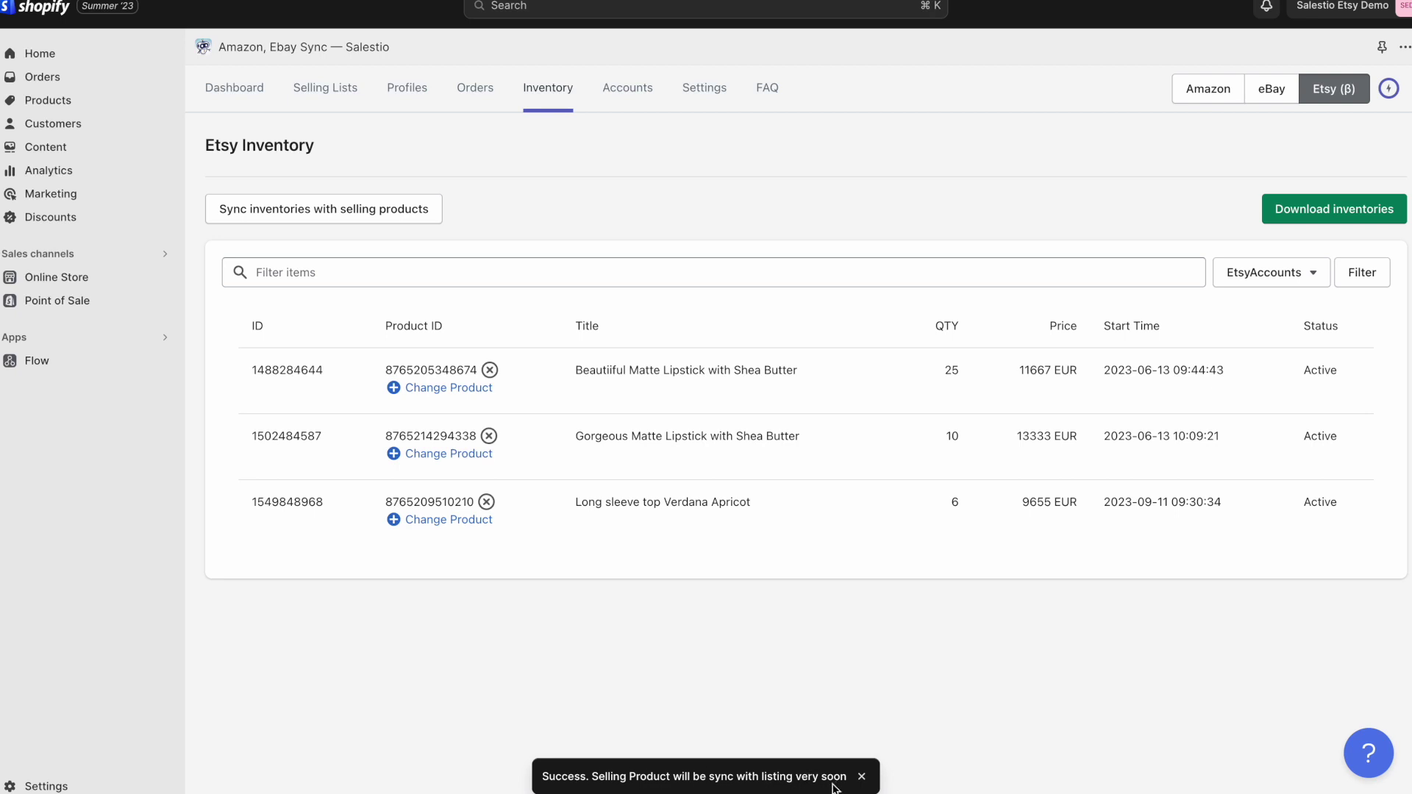
left_click(328, 91)
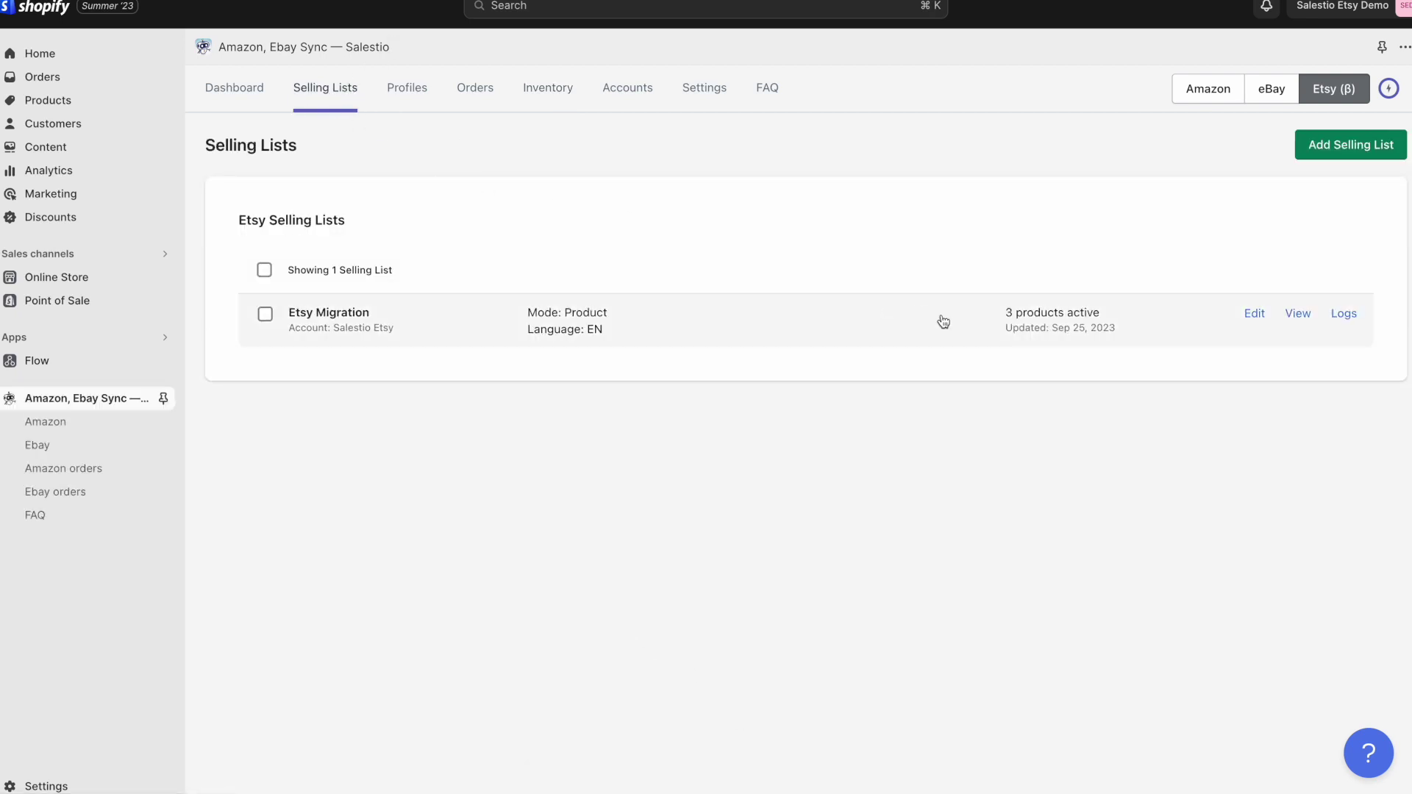
Open the Etsy Migration list and run Update QTY & Price on Long sleeve top Verdana Apricot
left_click(1296, 315)
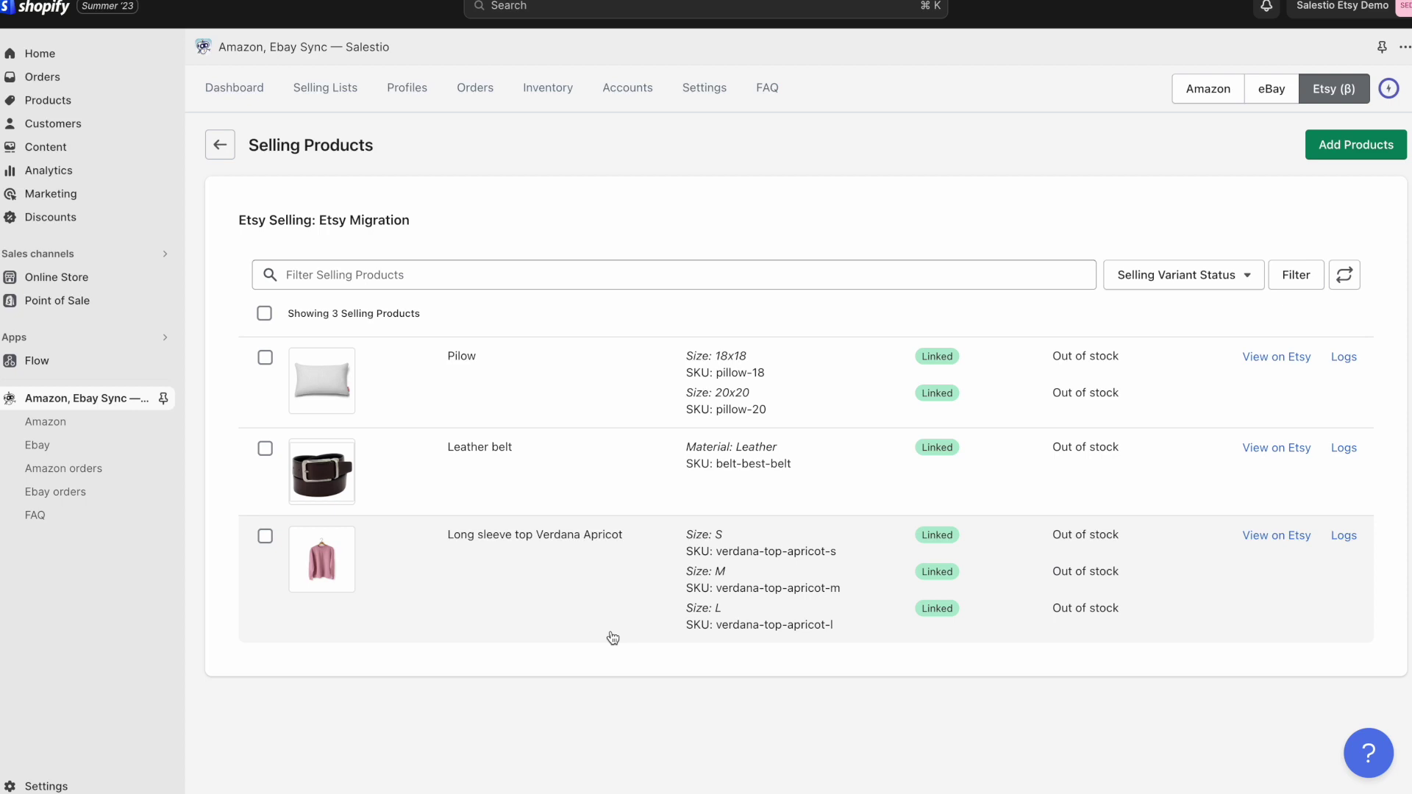
left_click(266, 538)
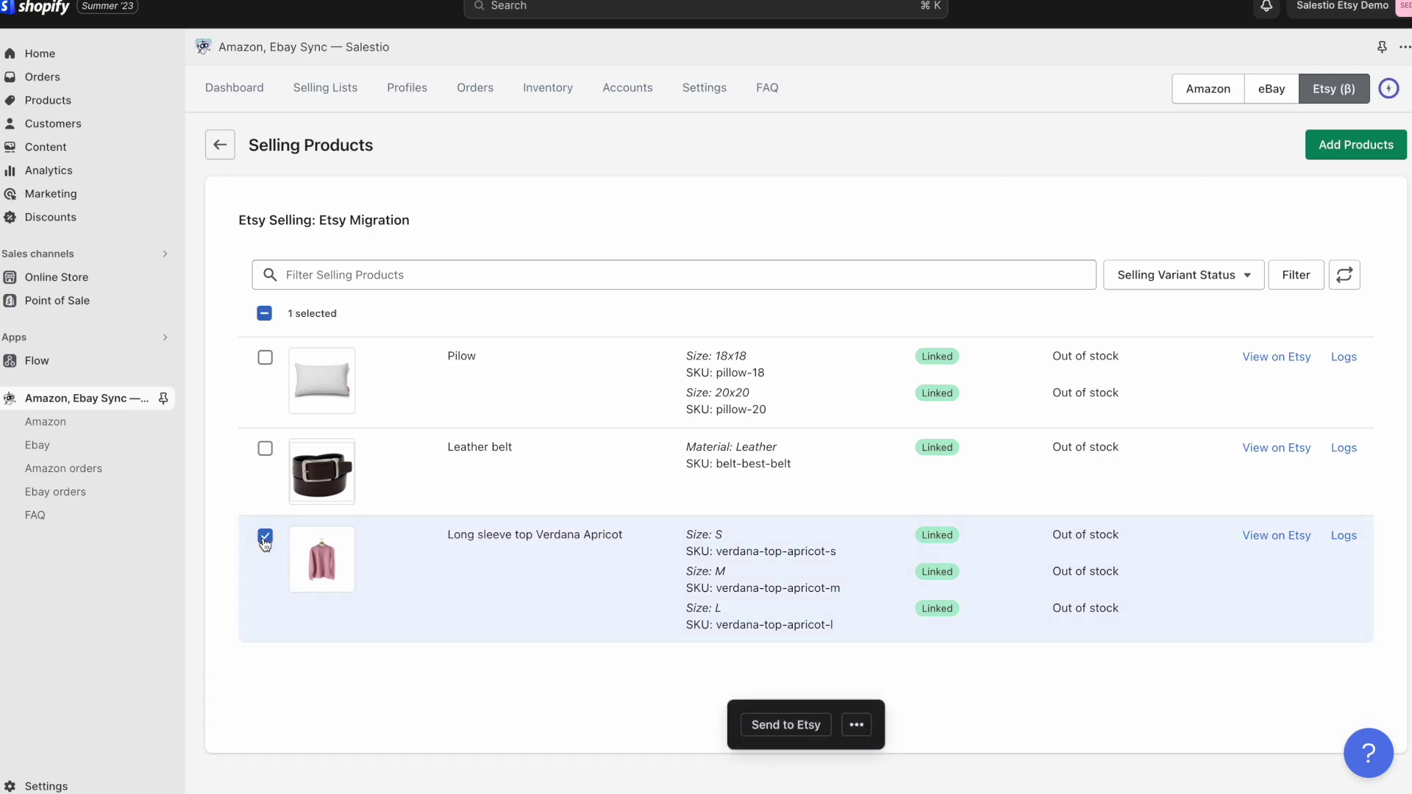
left_click(857, 725)
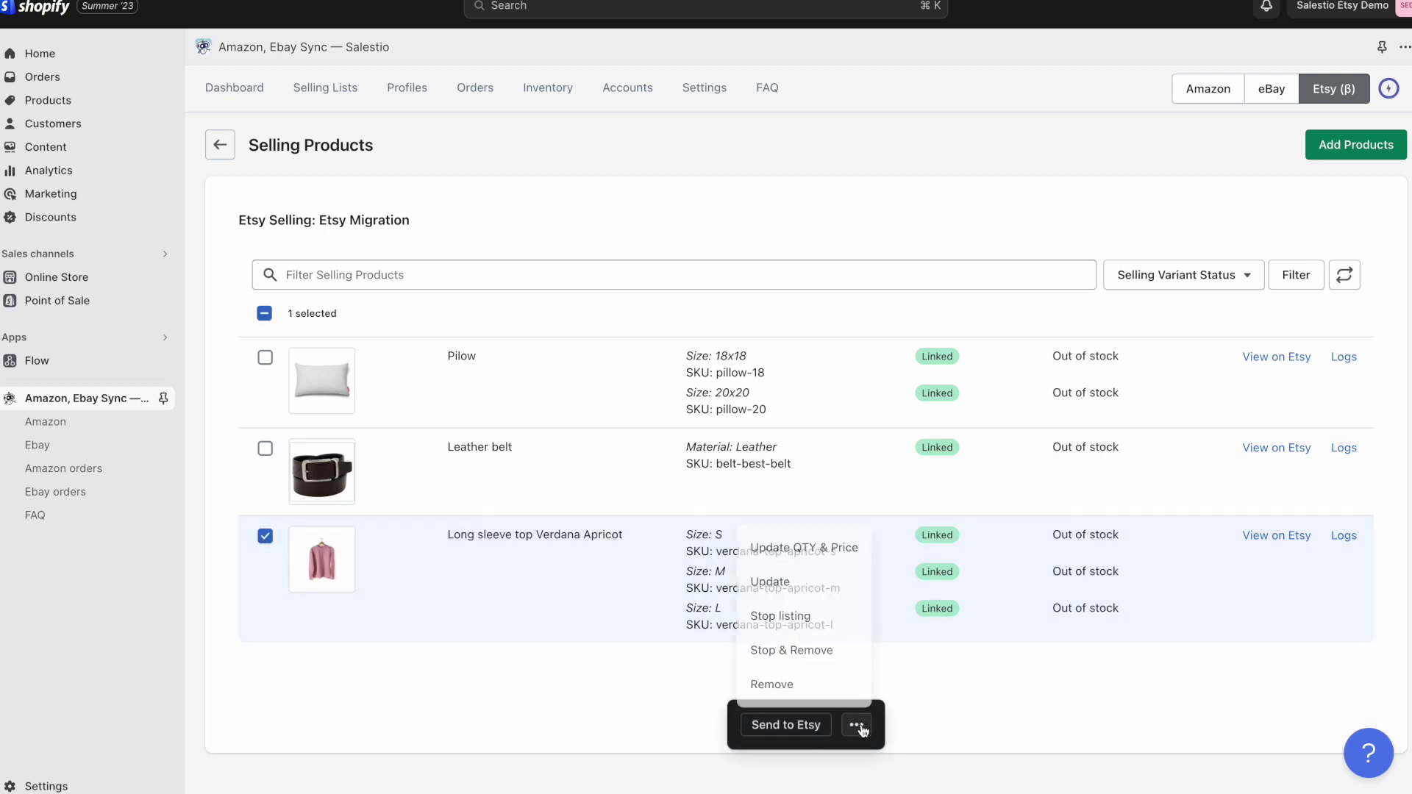
left_click(829, 551)
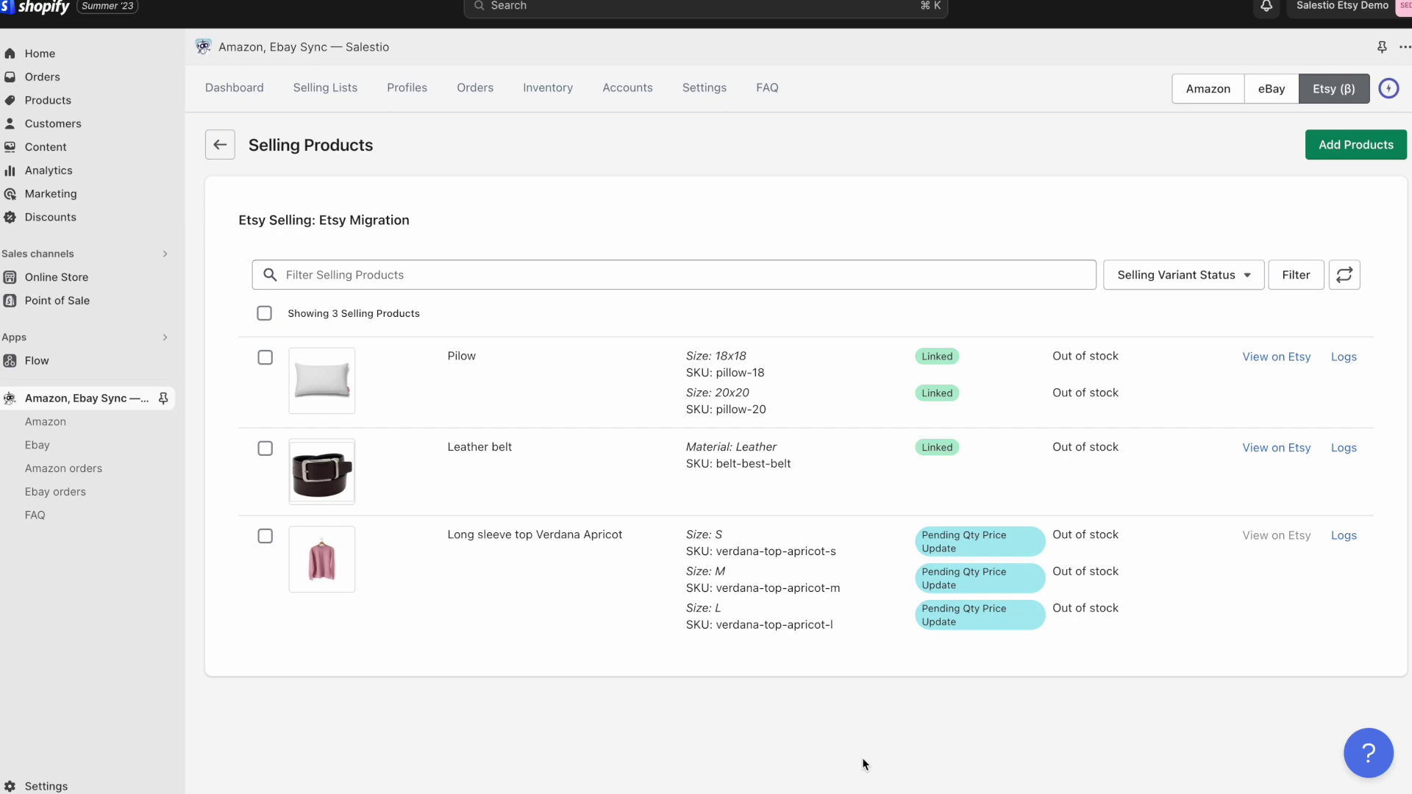
Set sizes S, M and L to 1, 2 and 3 available, save, and refresh Selling Products
left_click(1345, 286)
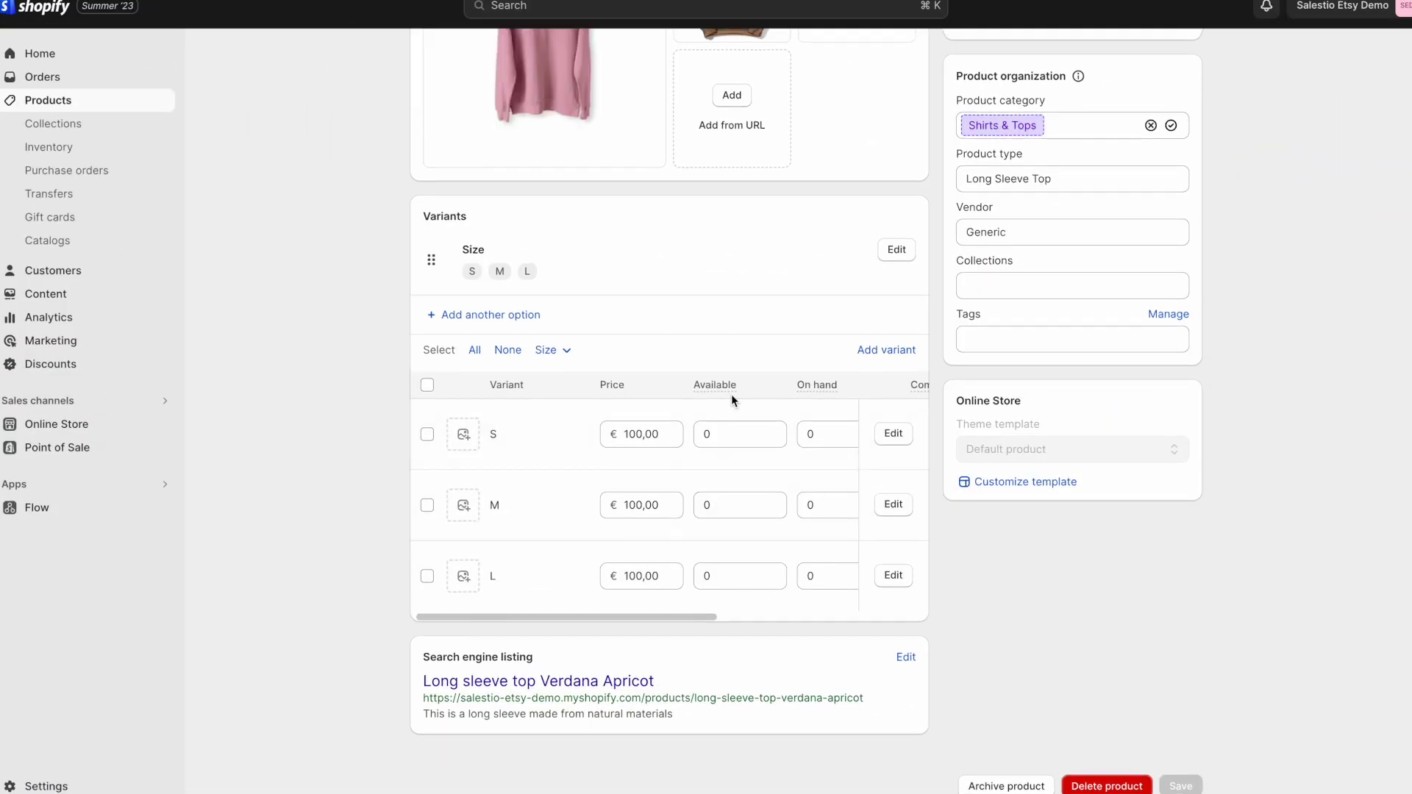
left_click(729, 428)
type("1")
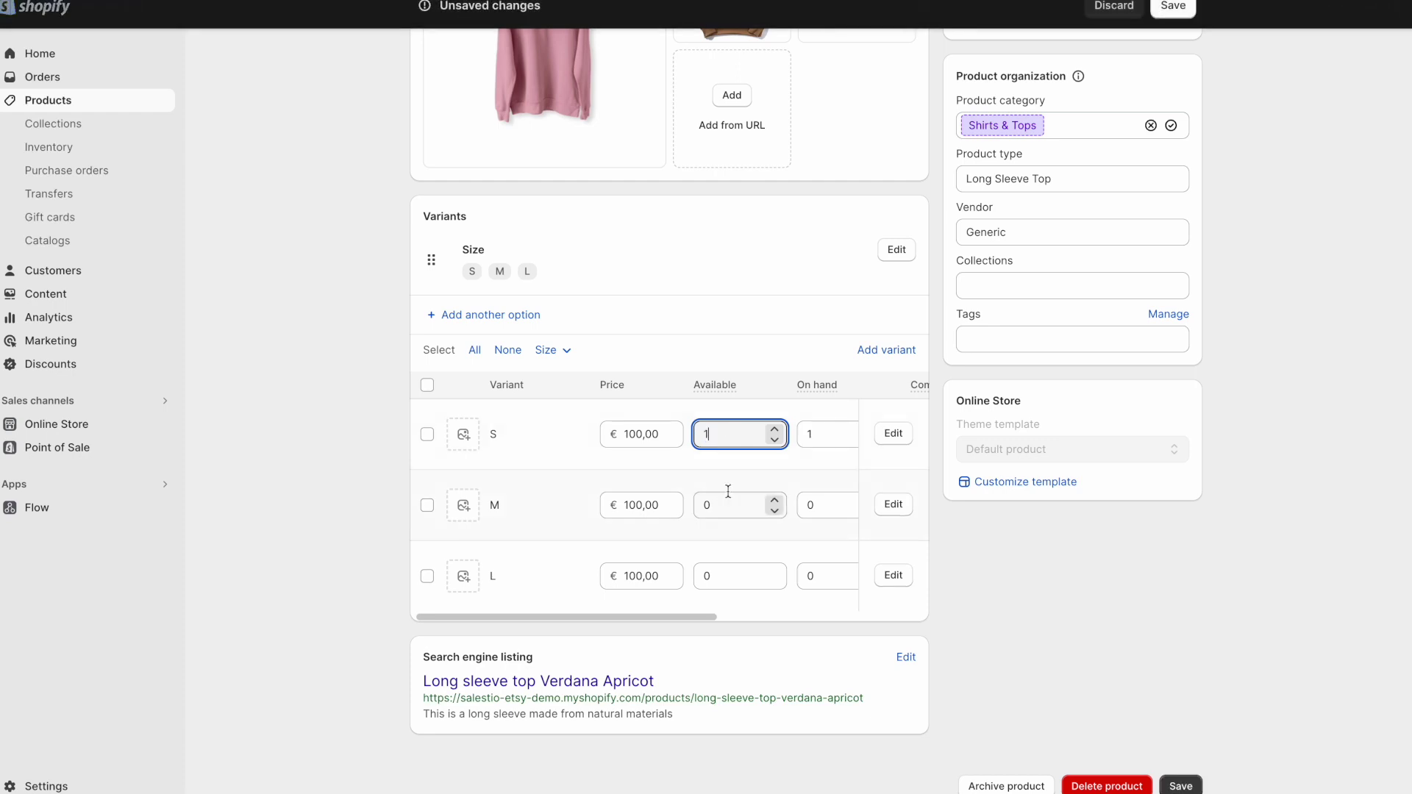
left_click(728, 502)
type("2")
left_click(728, 565)
type("3")
scroll(707, 576, "right", 5)
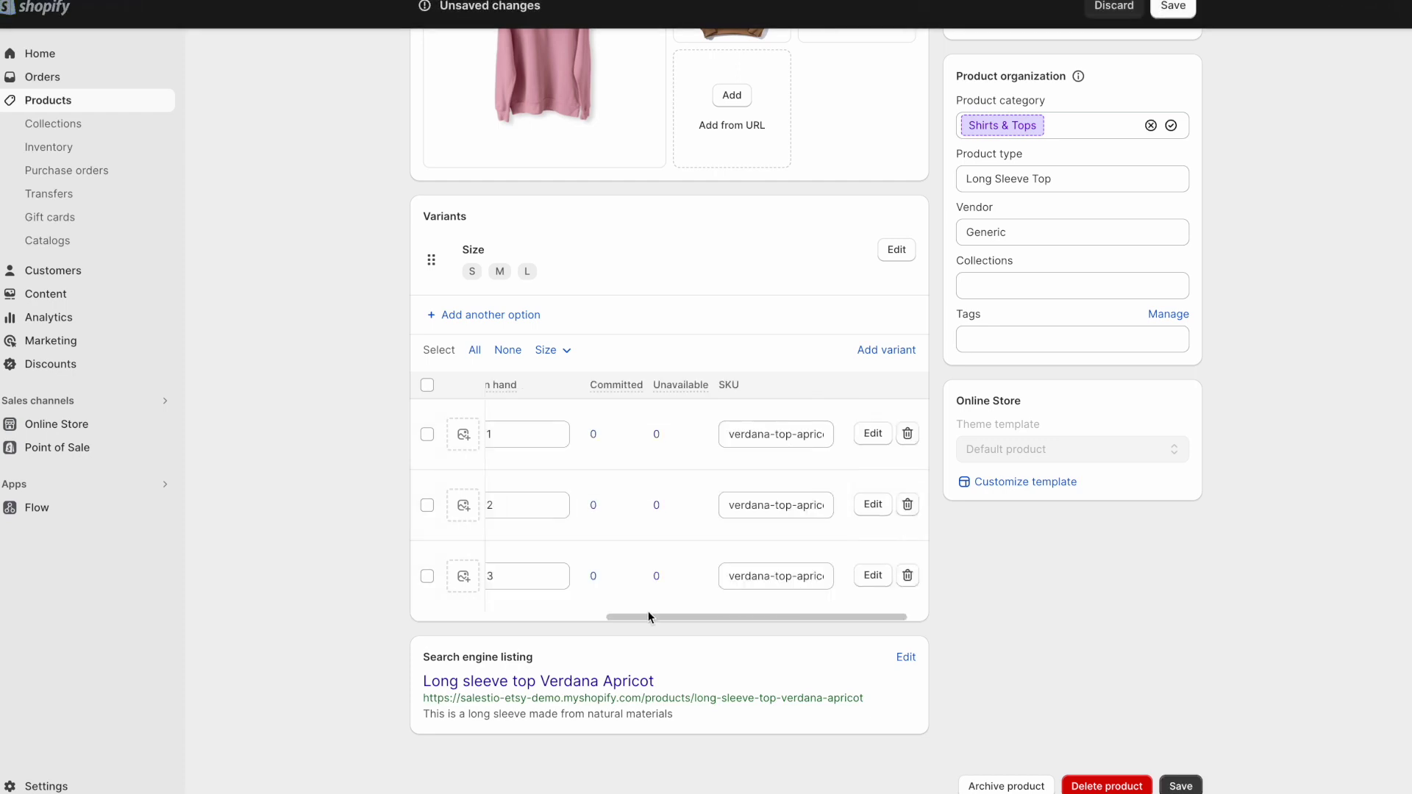
left_click(1175, 9)
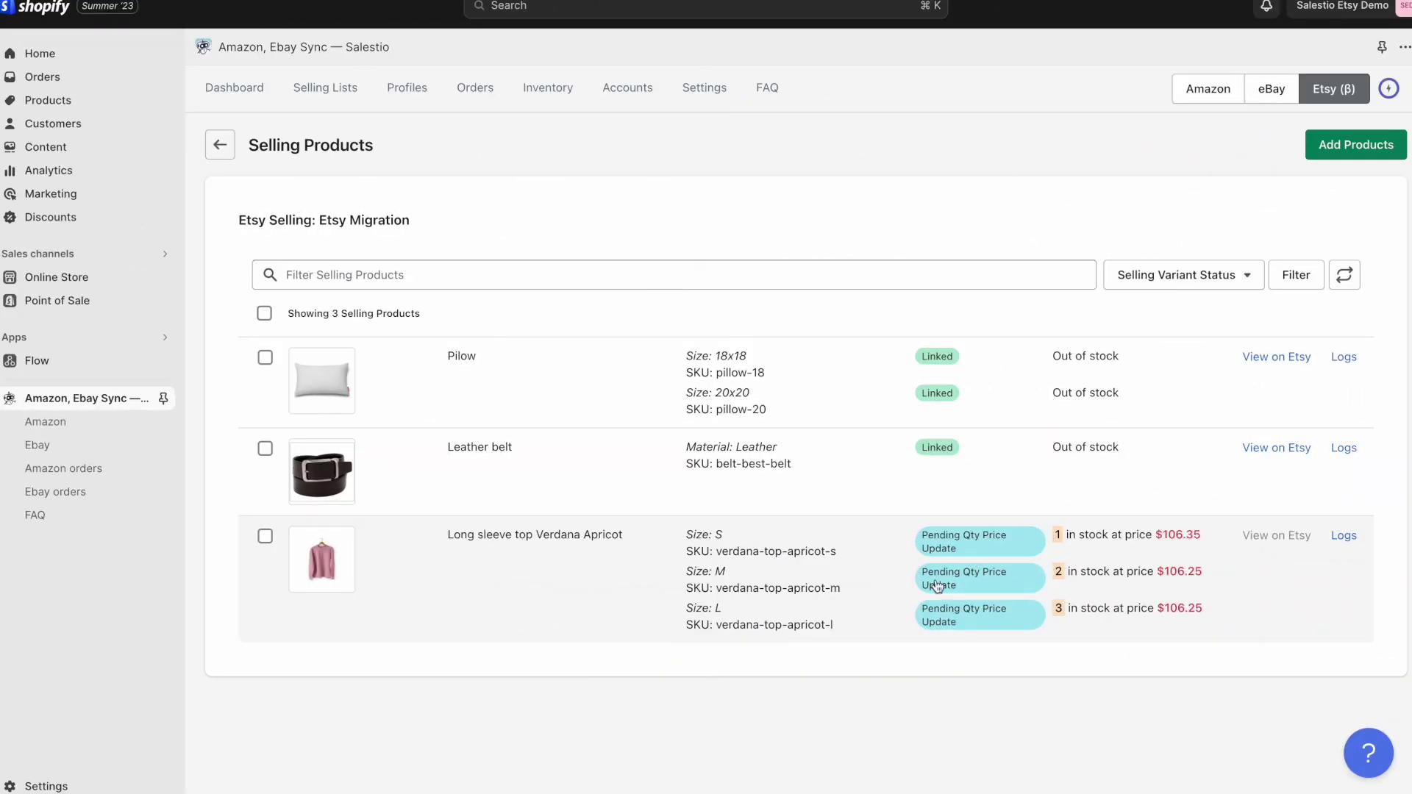
left_click(1345, 277)
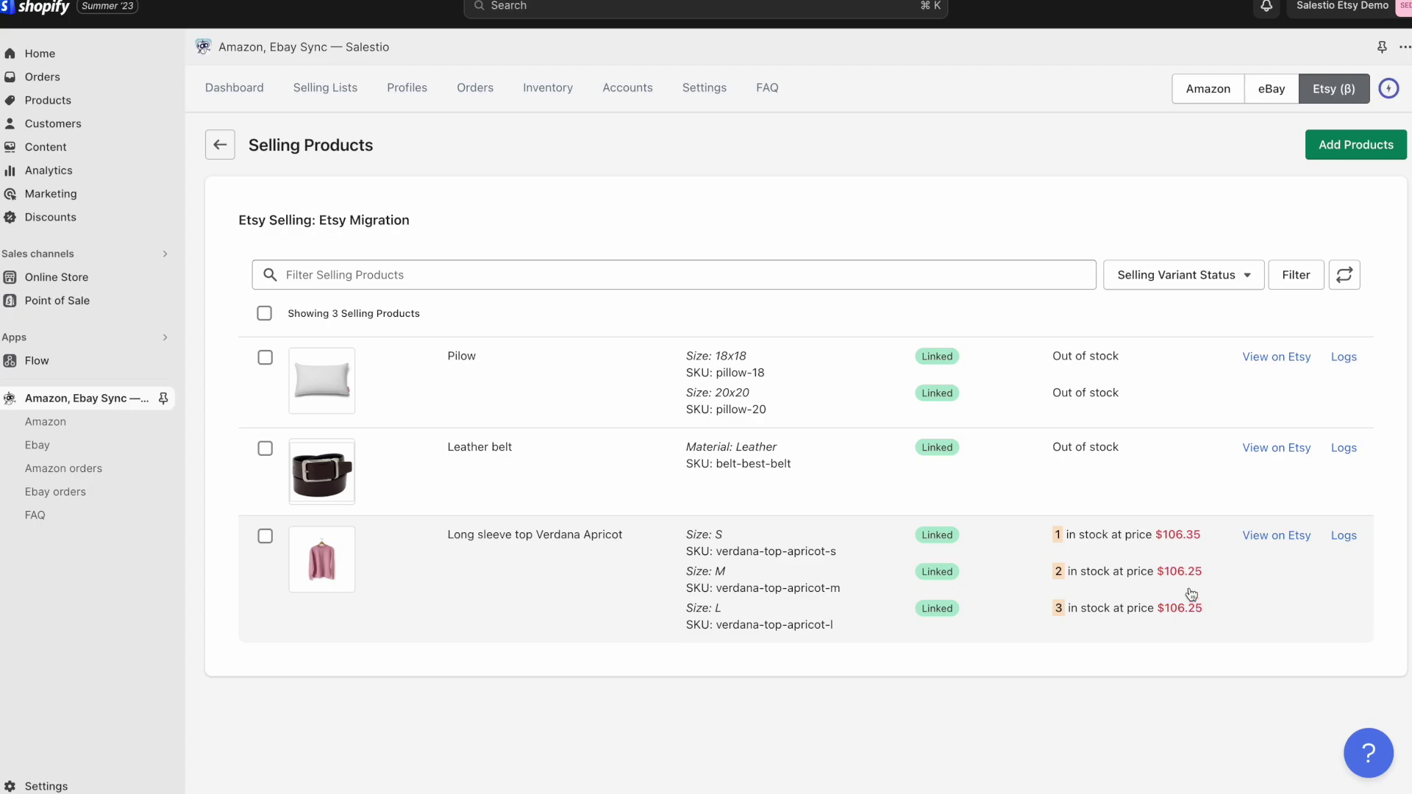
View the Long sleeve top Verdana Apricot listing on Etsy and advance its photo gallery
left_click(1273, 538)
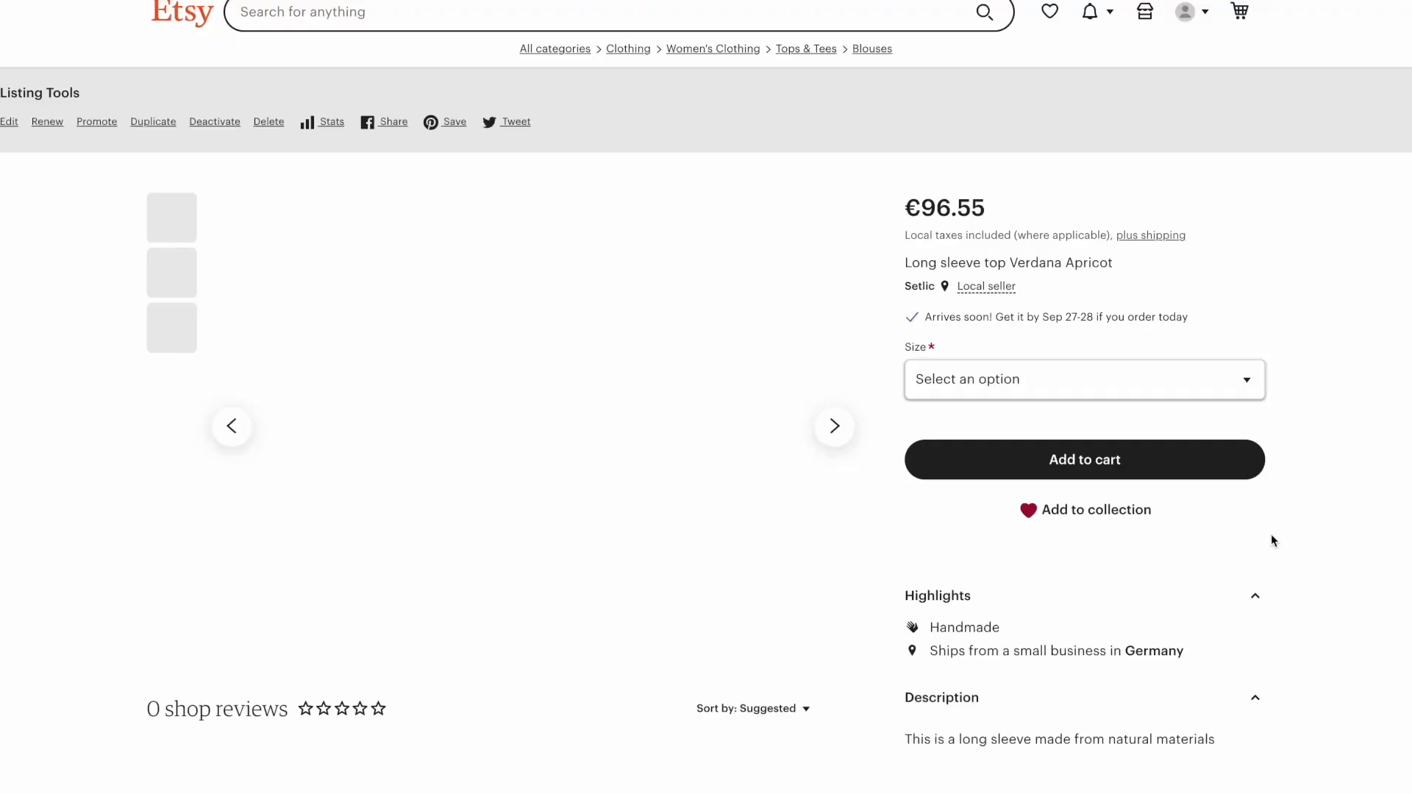
left_click(836, 430)
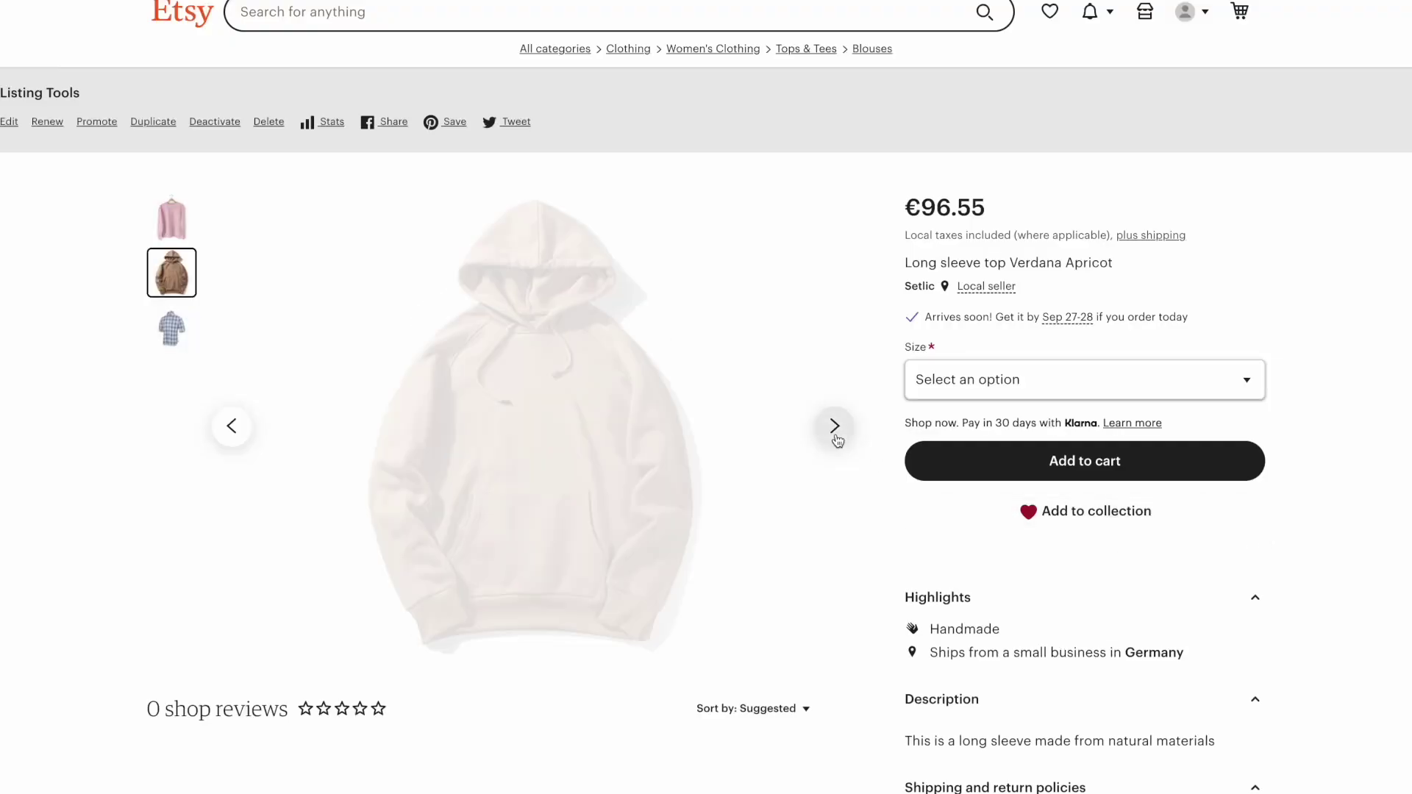